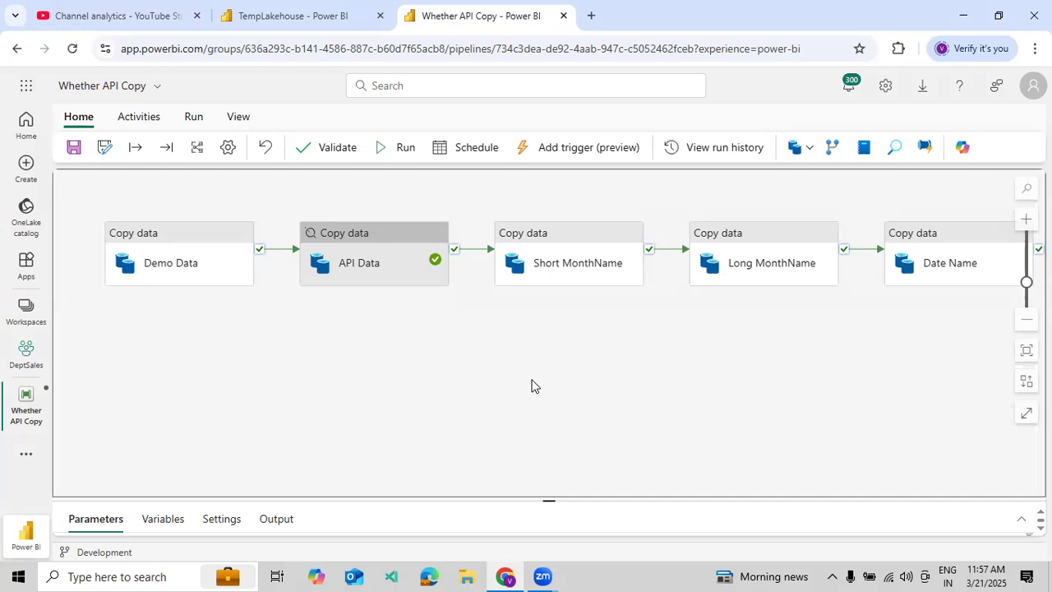
# - Inspect the source settings of the Demo Data copy activity in an enlarged properties pane
pyautogui.moveTo(427, 396); pyautogui.dragTo(529, 400)
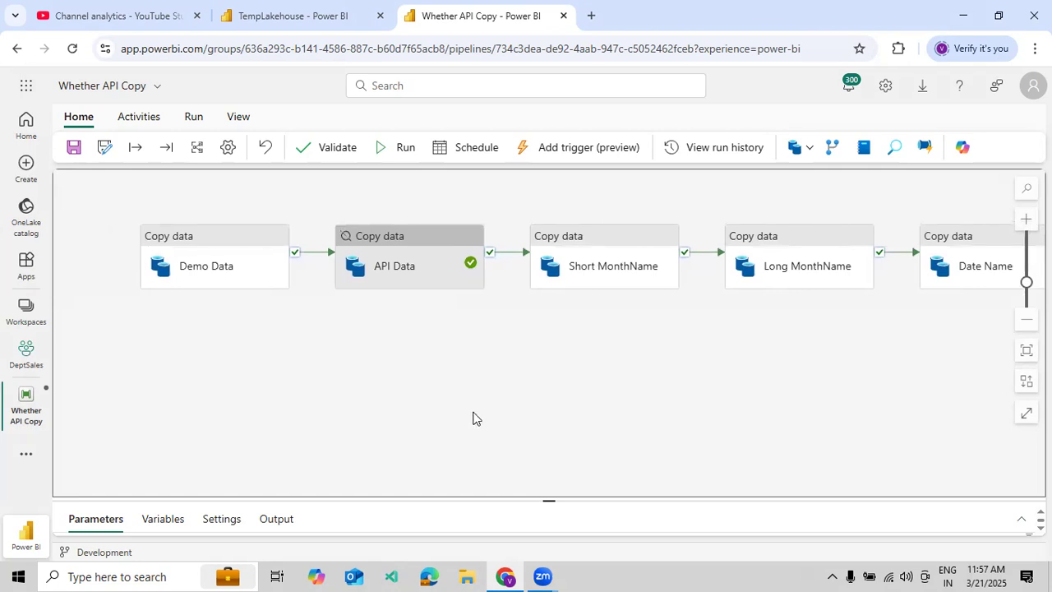
pyautogui.click(220, 255)
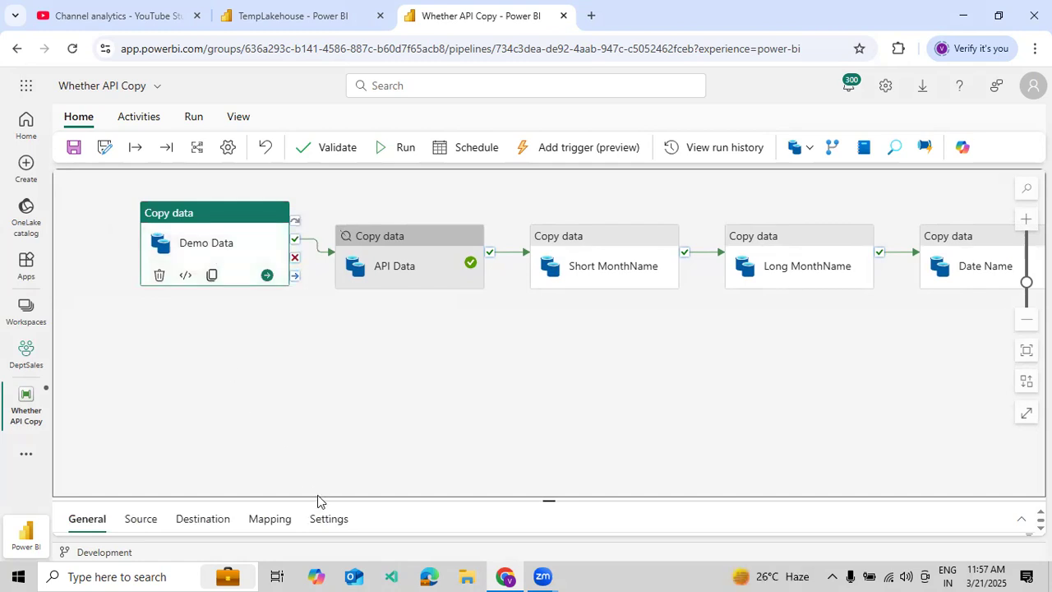
pyautogui.moveTo(322, 500); pyautogui.dragTo(348, 349)
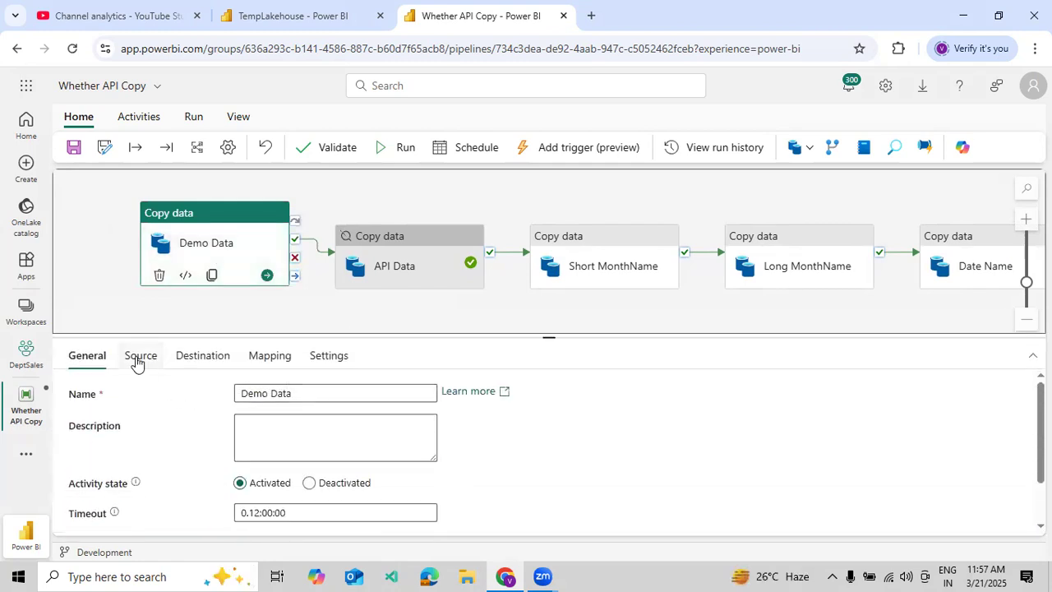
pyautogui.click(140, 354)
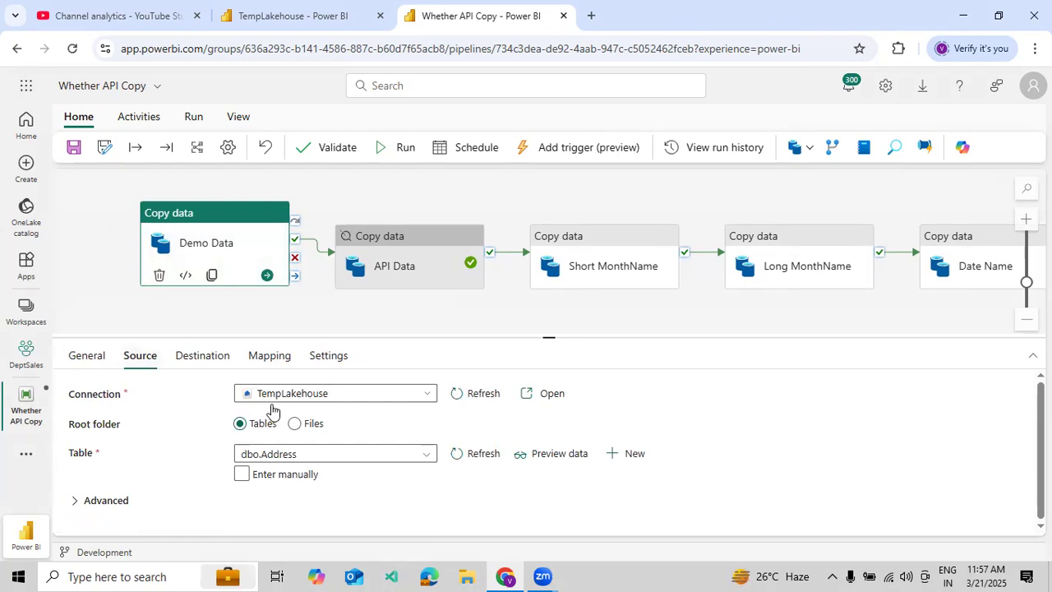
# - Preview the source Address table under the dbo schema in TempLakehouse
pyautogui.click(295, 18)
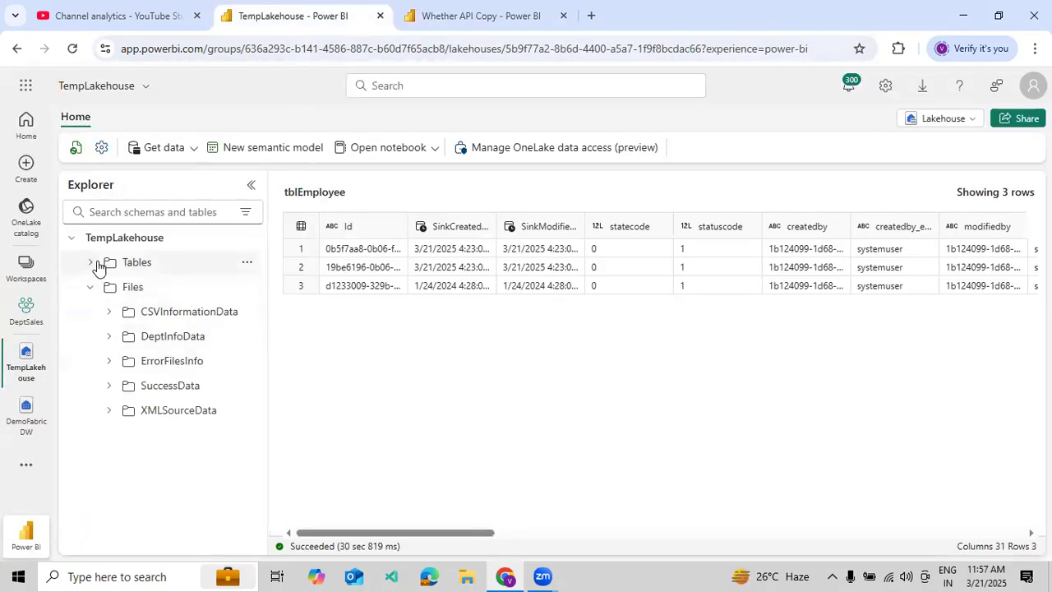
pyautogui.click(90, 286)
pyautogui.click(90, 261)
pyautogui.click(185, 312)
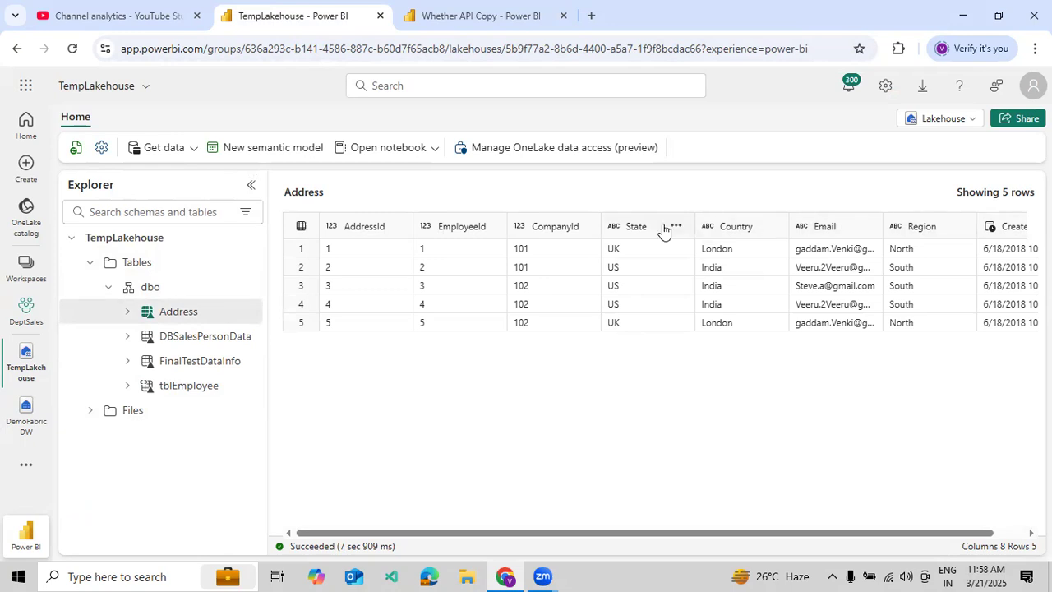
# - Back in the Whether API Copy pipeline, examine the year, month and day formats in Demo Data's destination folder expression
pyautogui.click(430, 23)
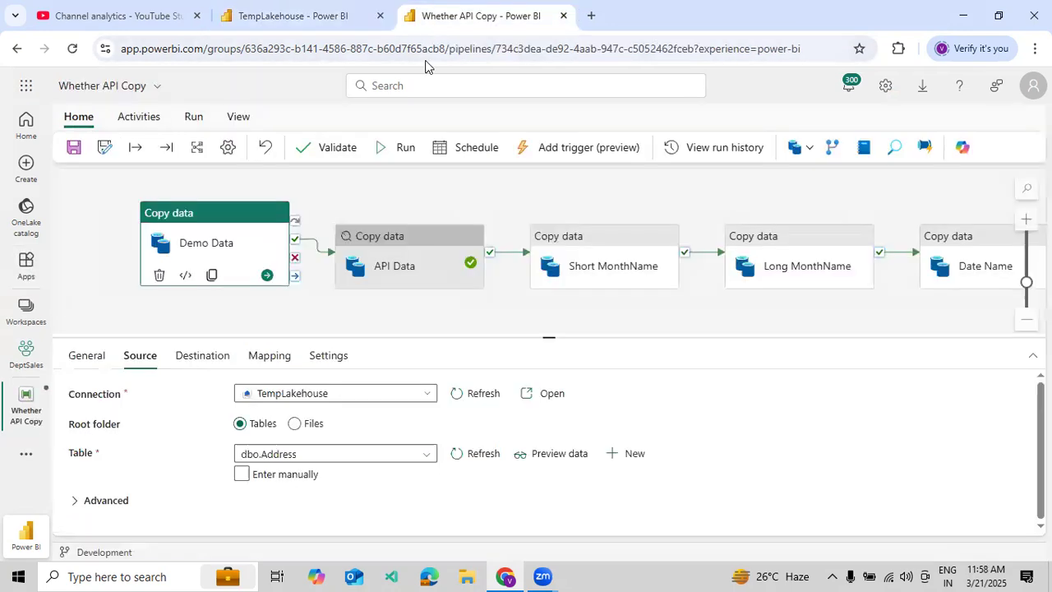
pyautogui.click(203, 355)
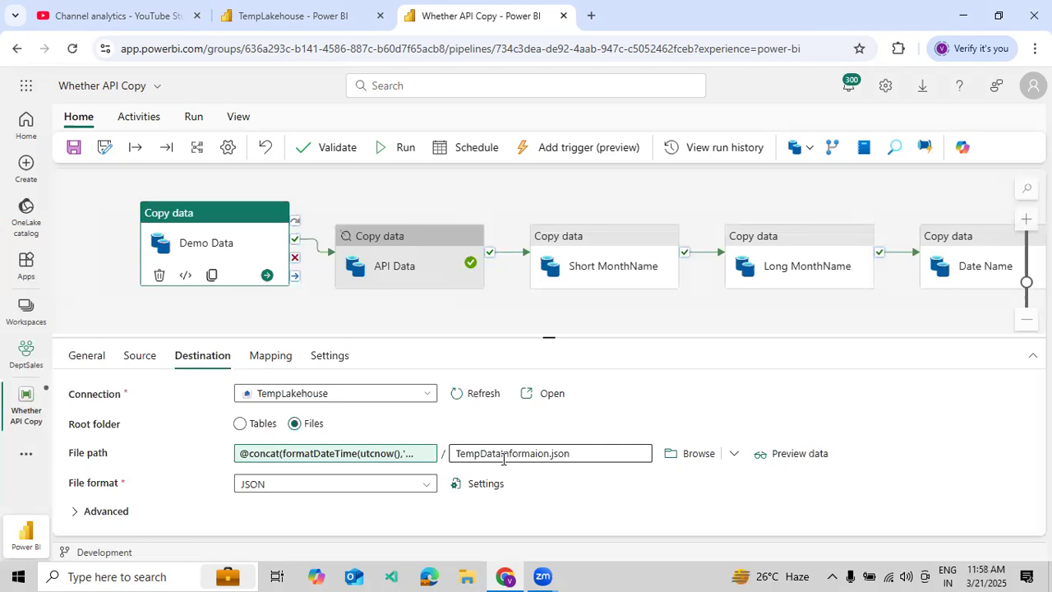
pyautogui.click(355, 458)
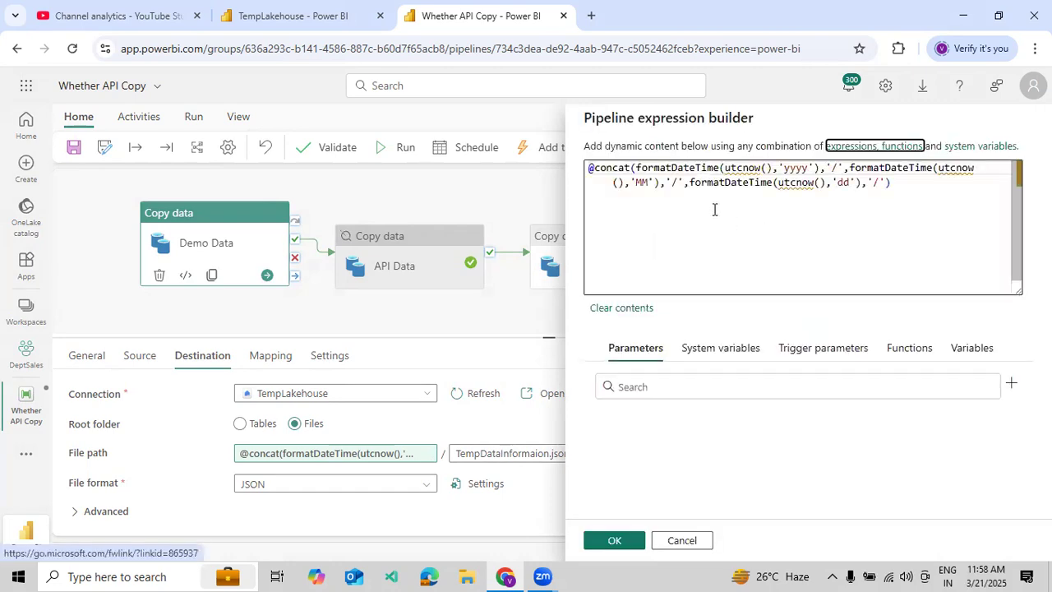
pyautogui.click(737, 169)
pyautogui.doubleClick(787, 169)
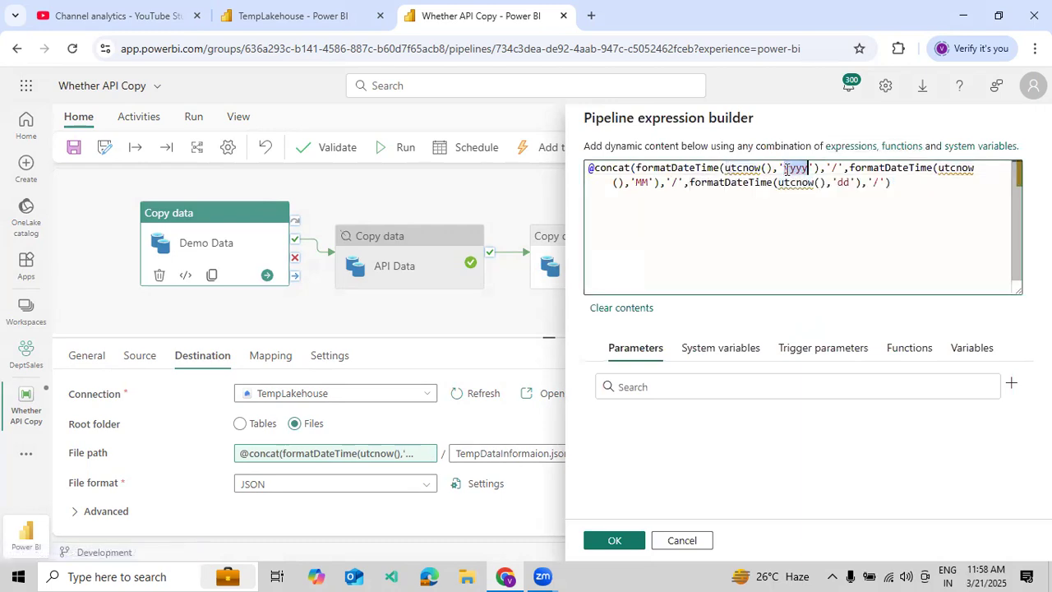
pyautogui.doubleClick(641, 182)
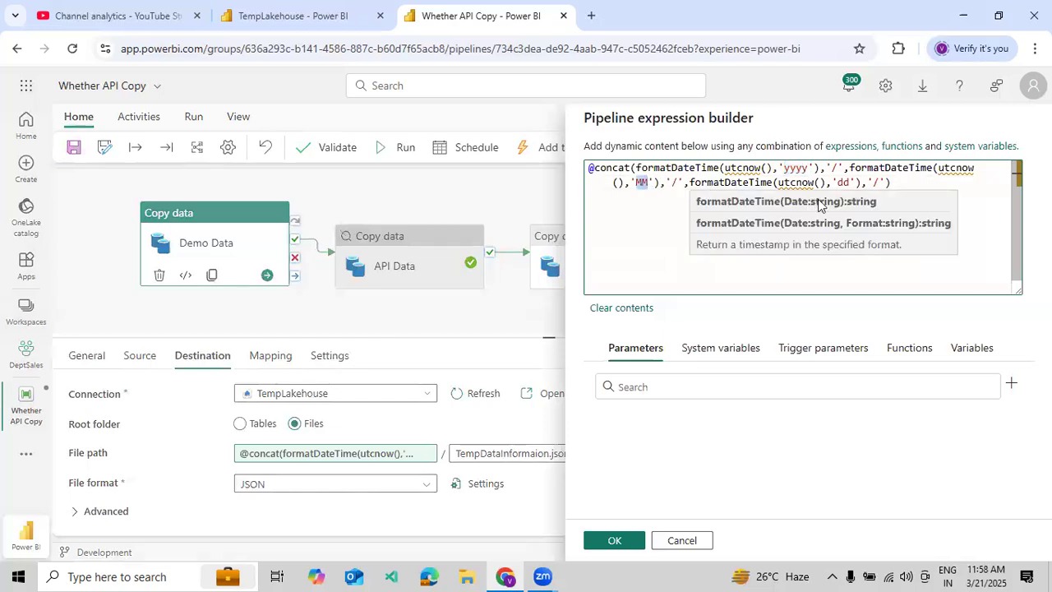
pyautogui.click(744, 271)
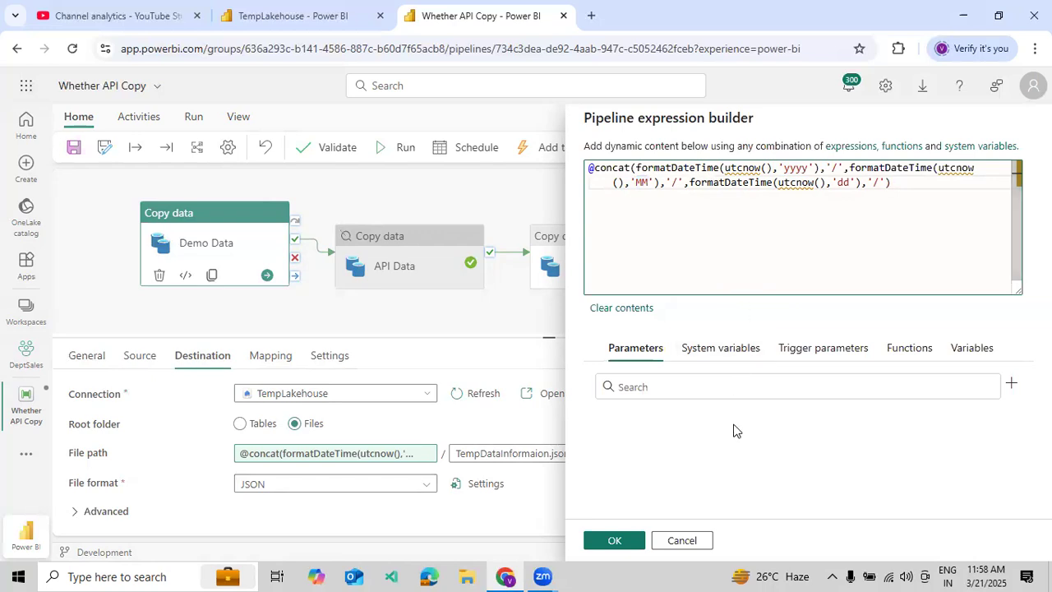
pyautogui.click(695, 544)
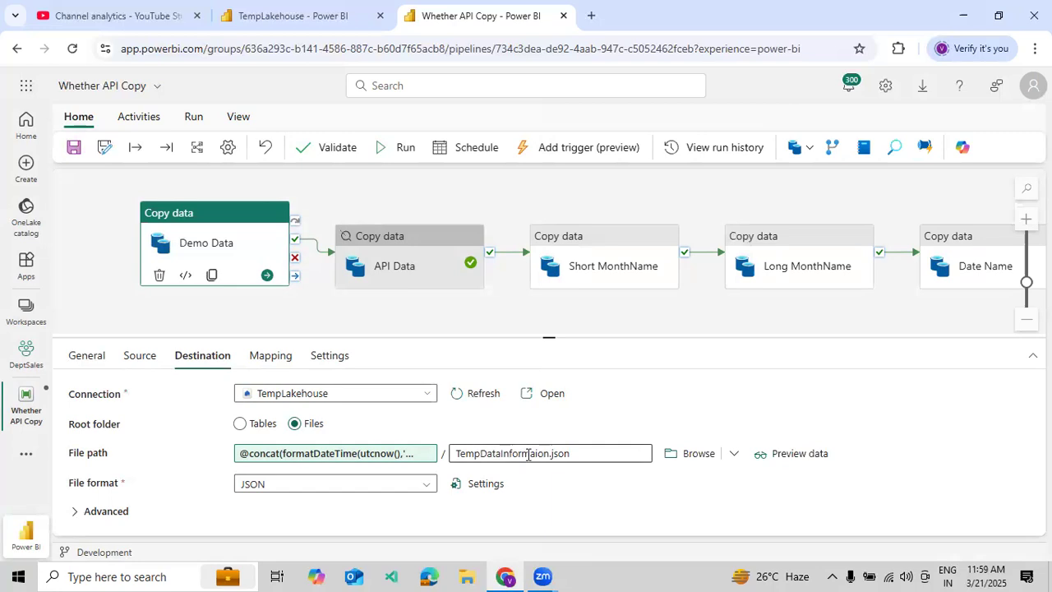
# - Examine the MMM month format in the destination folder expression of the Short MonthName copy activity
pyautogui.click(585, 268)
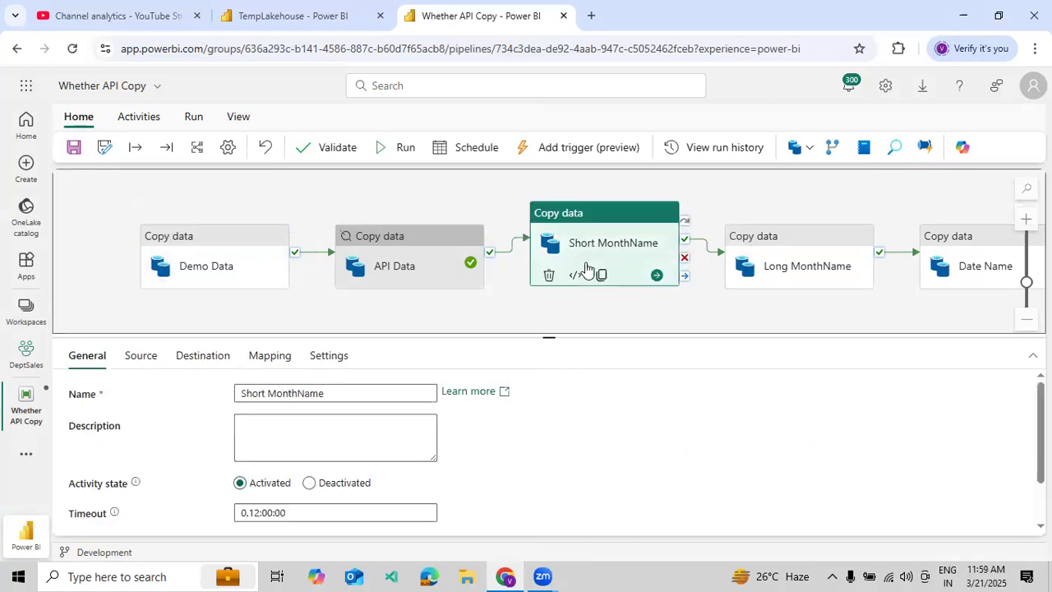
pyautogui.click(217, 358)
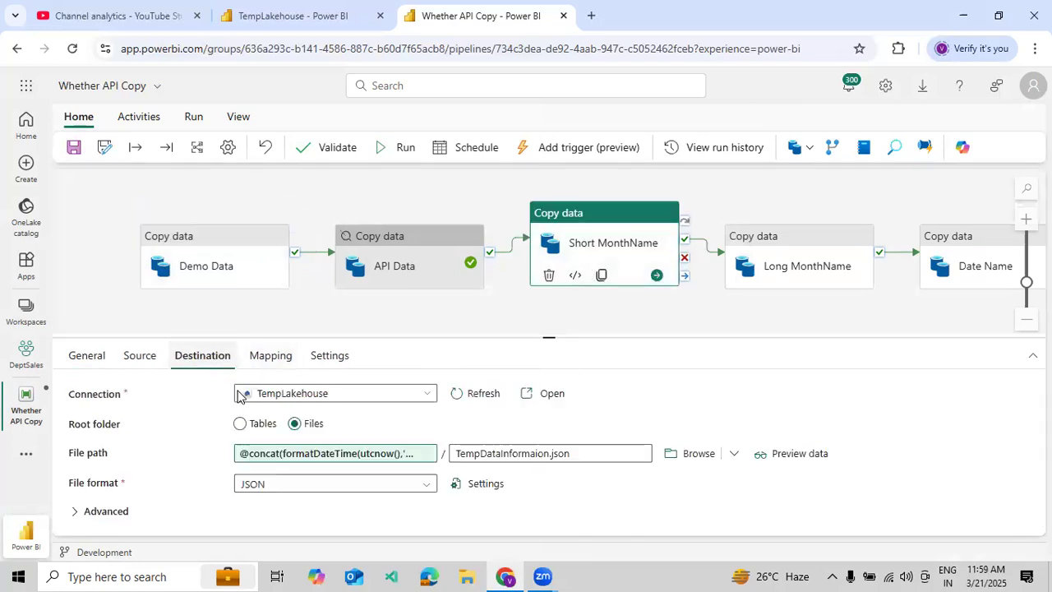
pyautogui.click(298, 457)
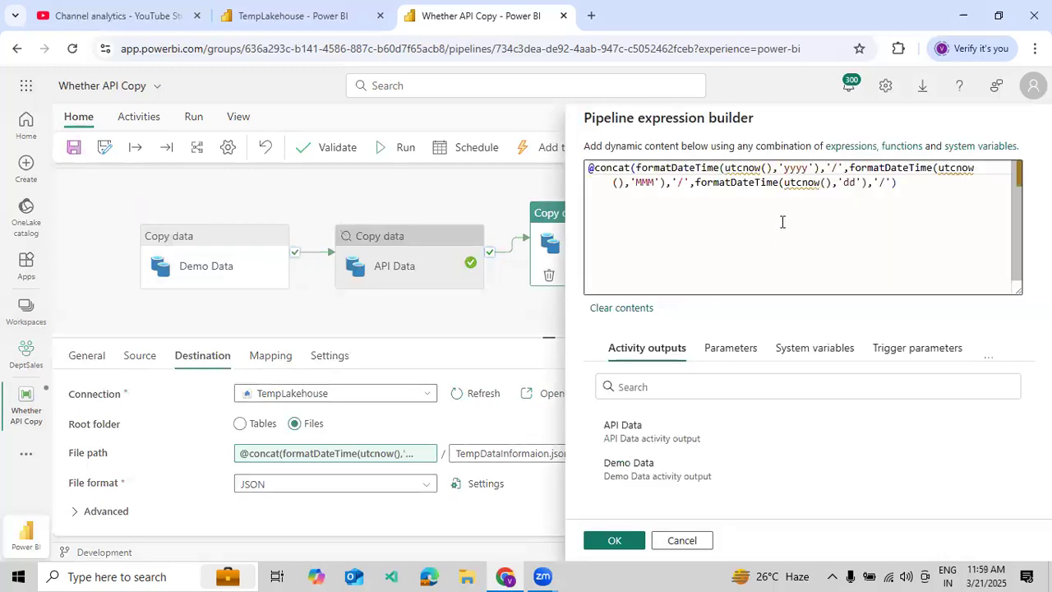
pyautogui.doubleClick(647, 183)
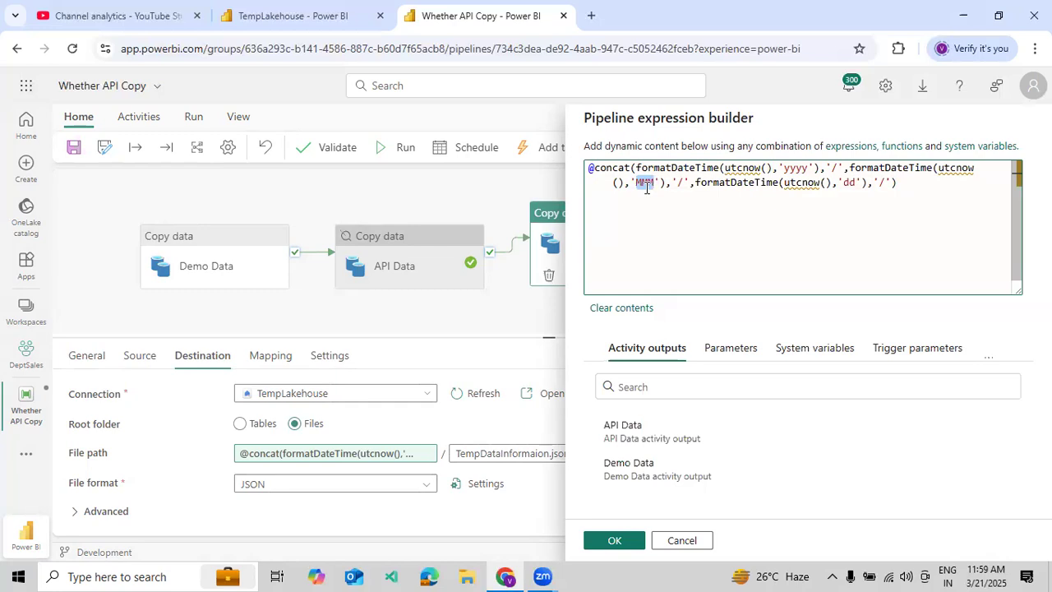
pyautogui.click(717, 199)
pyautogui.moveTo(899, 182); pyautogui.dragTo(587, 165)
pyautogui.hotkey('ctrl', 'a')
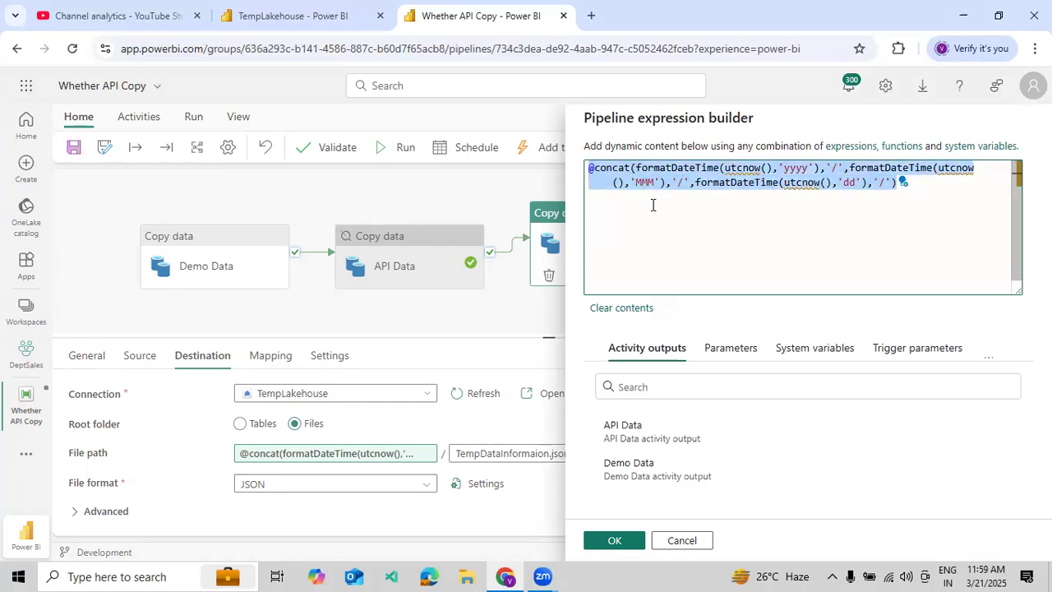
pyautogui.click(683, 540)
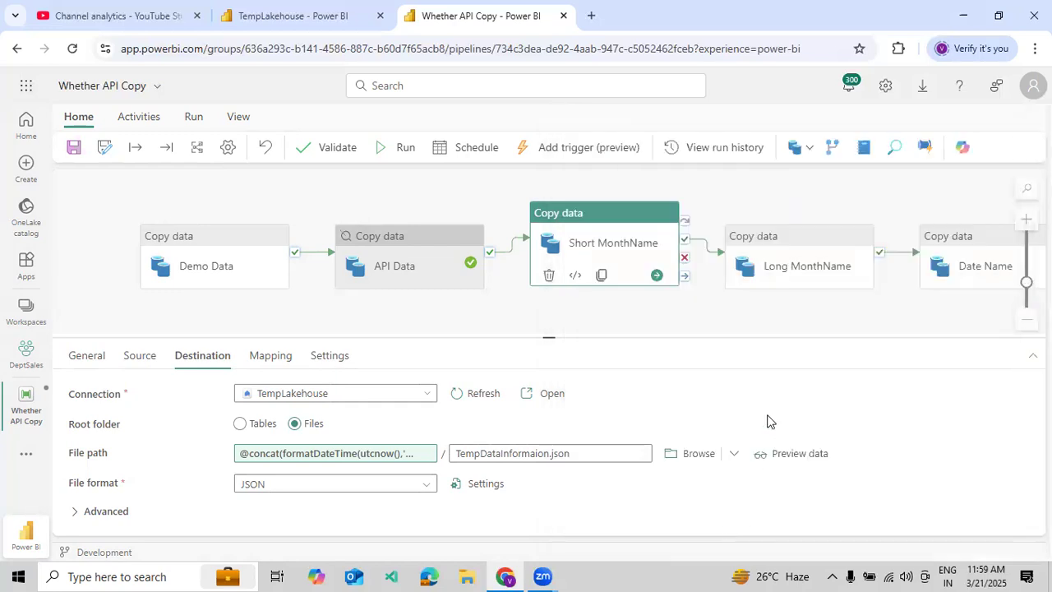
# - Examine the MMMM month format in the destination folder expression of the Long MonthName copy activity
pyautogui.click(785, 249)
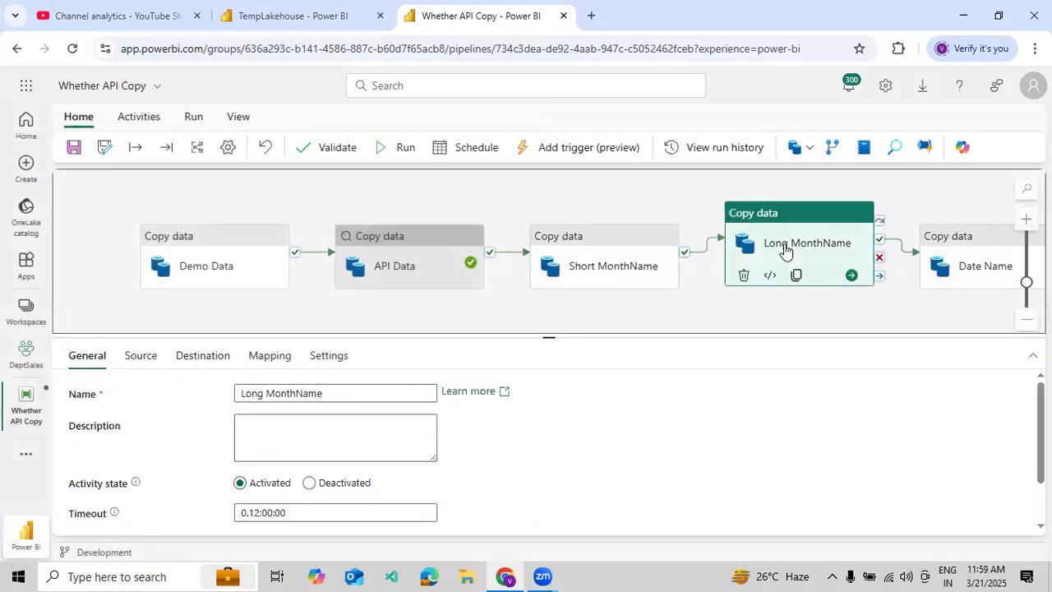
pyautogui.click(216, 360)
pyautogui.doubleClick(310, 453)
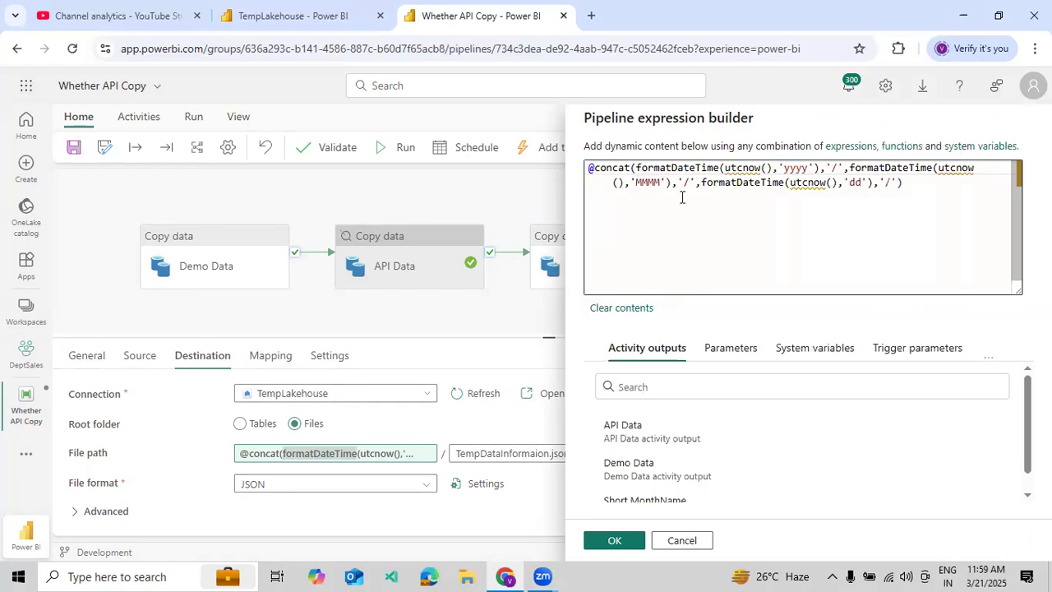
pyautogui.click(641, 185)
pyautogui.hotkey('ctrl', 'a')
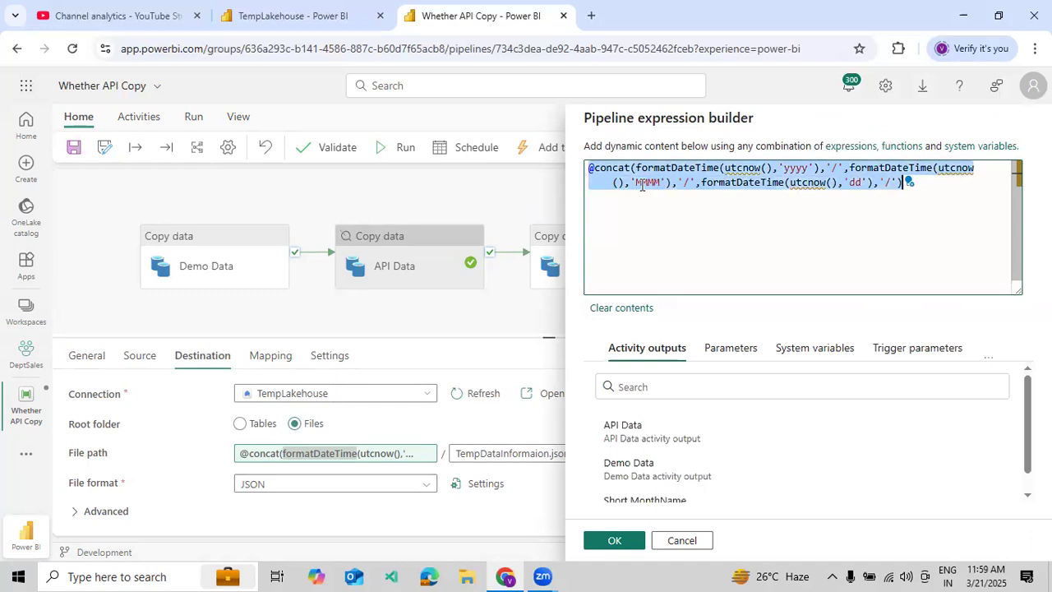
pyautogui.click(641, 185)
pyautogui.doubleClick(642, 184)
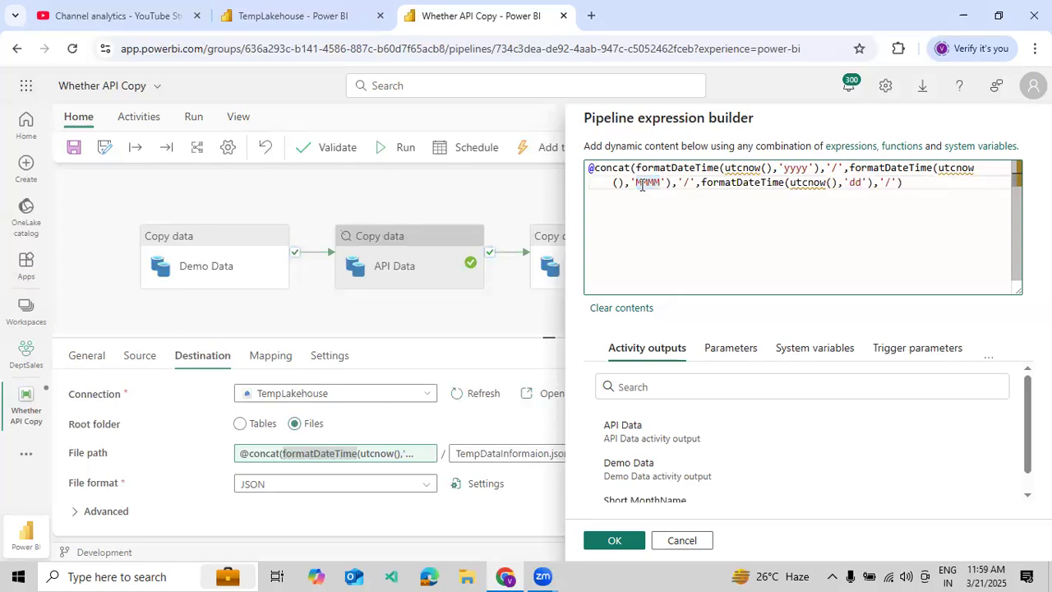
pyautogui.click(643, 185)
pyautogui.click(680, 541)
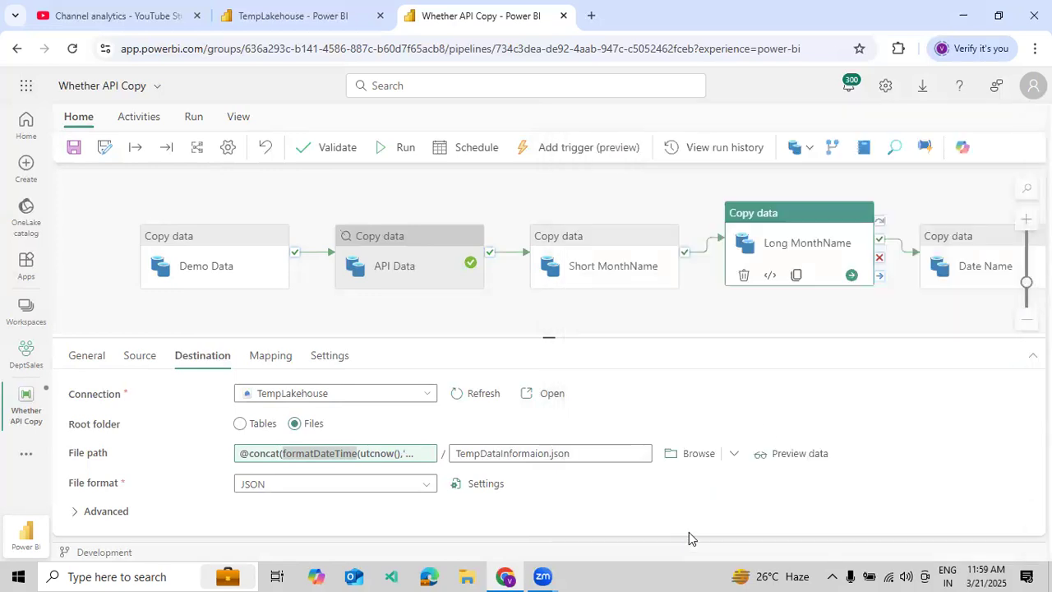
# - Examine the yyyy-MMM-dd format in the destination folder expression of the Date Name copy activity
pyautogui.click(952, 257)
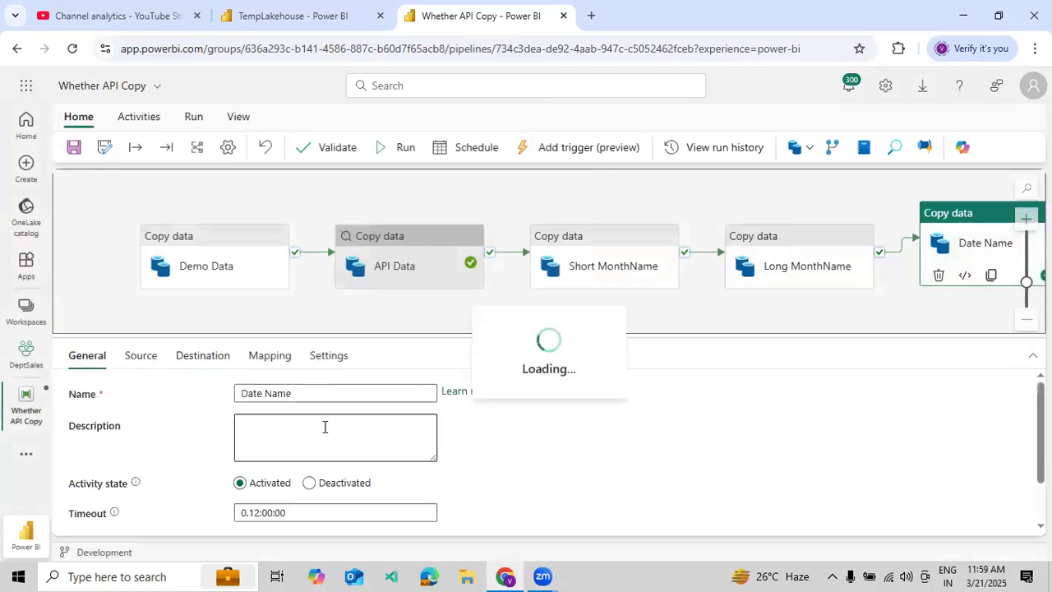
pyautogui.click(202, 356)
pyautogui.click(305, 453)
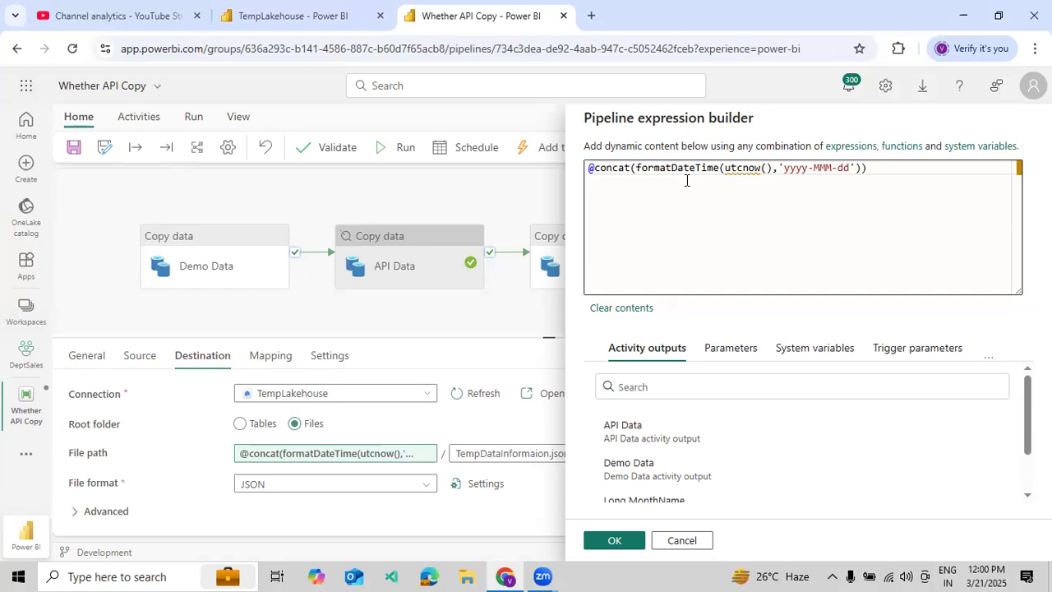
pyautogui.click(675, 541)
# - Save the pipeline's pending changes and run it
pyautogui.click(916, 315)
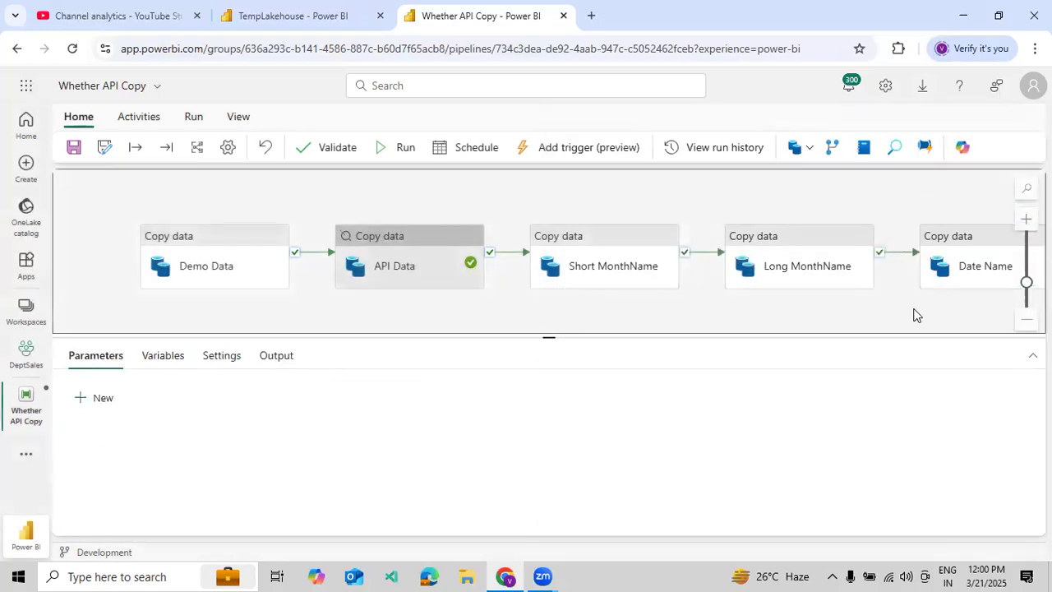
pyautogui.moveTo(765, 308); pyautogui.dragTo(734, 313)
pyautogui.moveTo(624, 207); pyautogui.dragTo(627, 192)
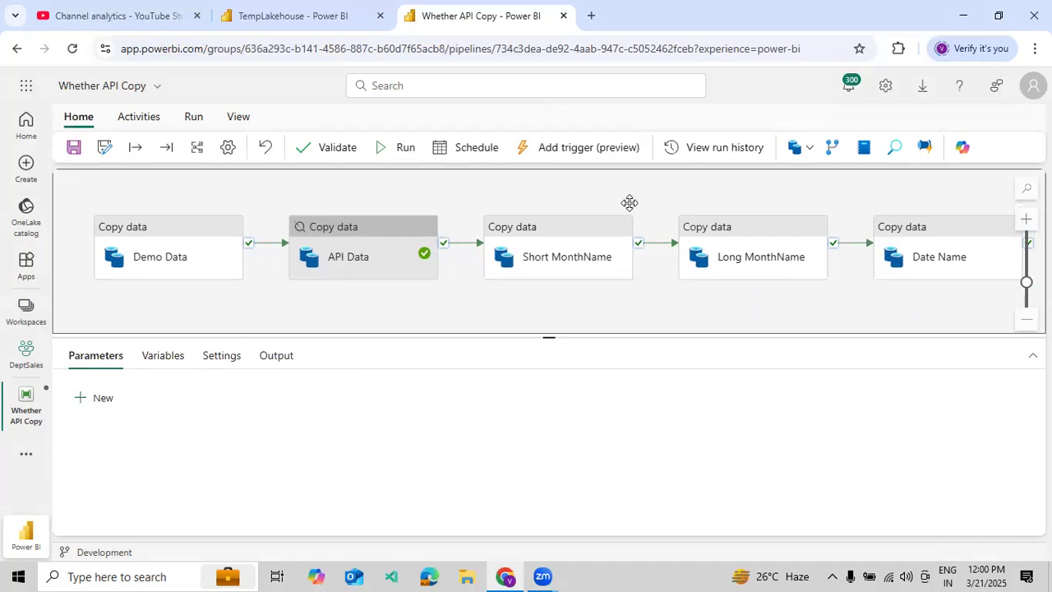
pyautogui.moveTo(622, 199); pyautogui.dragTo(631, 204)
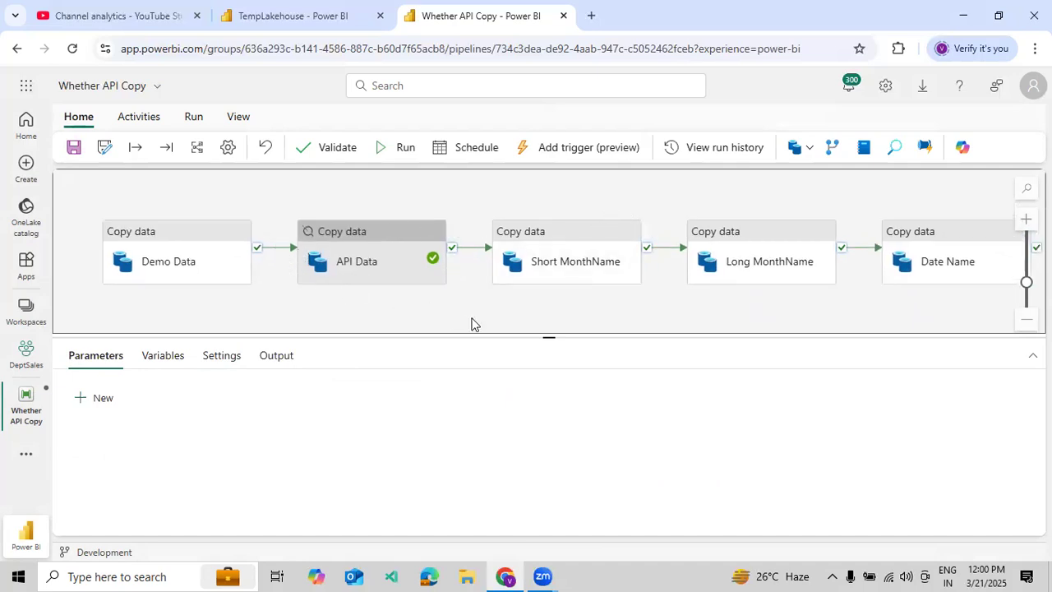
pyautogui.click(191, 117)
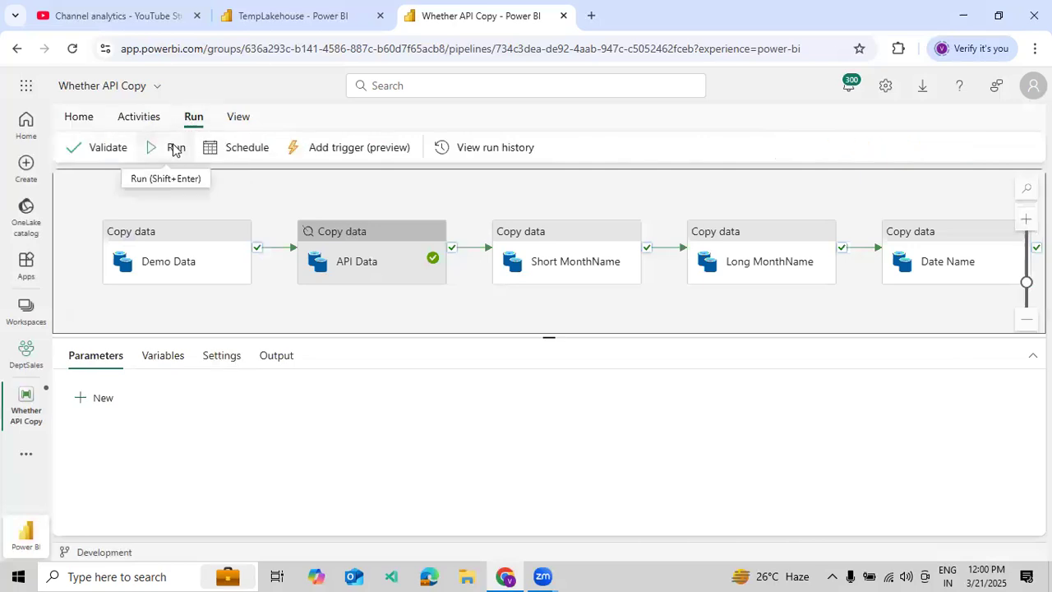
pyautogui.click(170, 151)
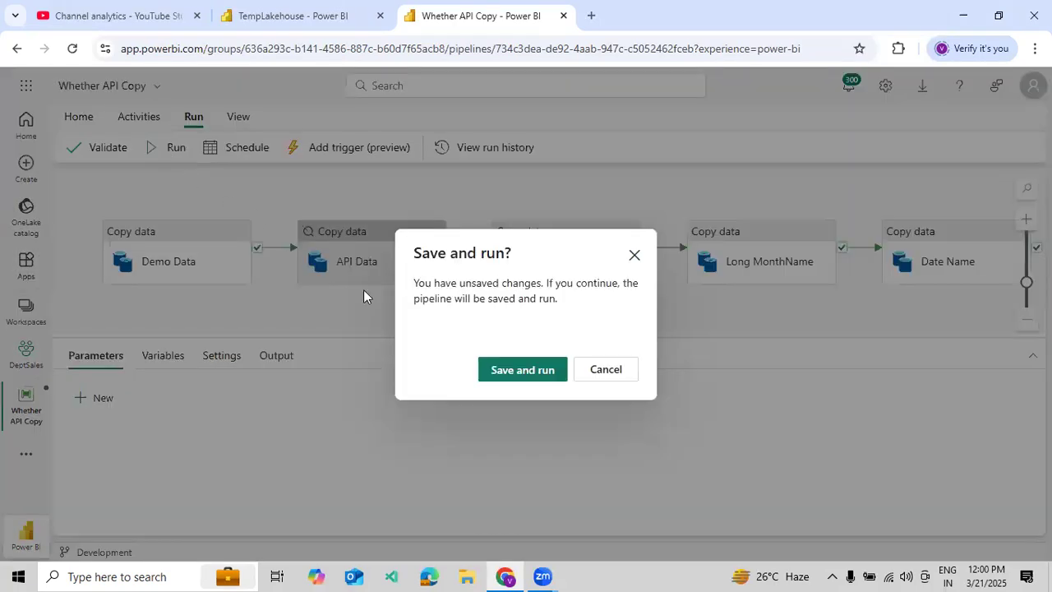
pyautogui.click(505, 366)
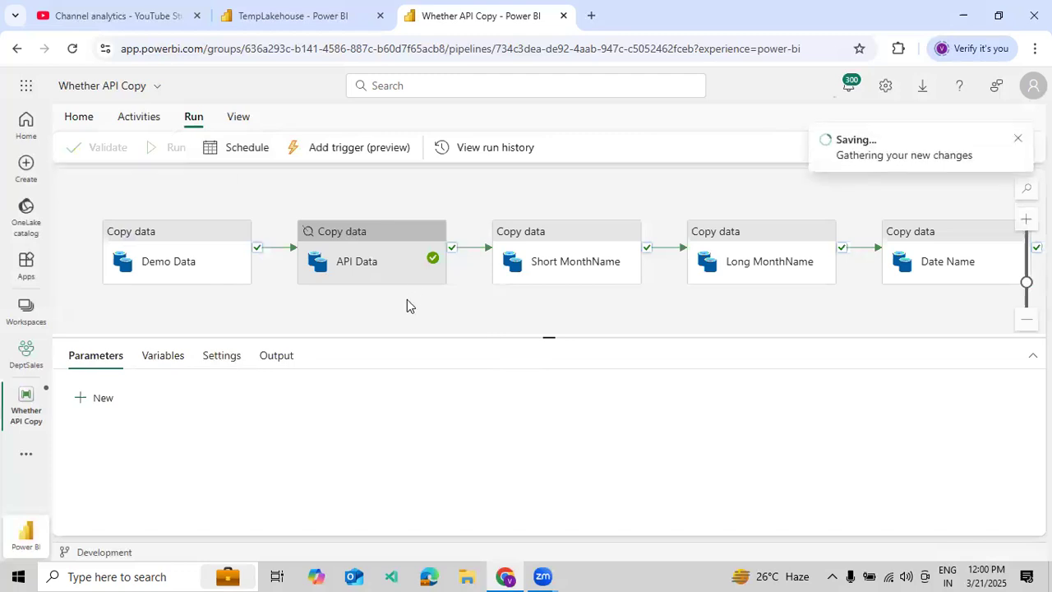
# - In TempLakehouse, collapse the Tables folder, expand the Files folder and refresh it
pyautogui.click(288, 26)
pyautogui.doubleClick(93, 266)
pyautogui.click(90, 263)
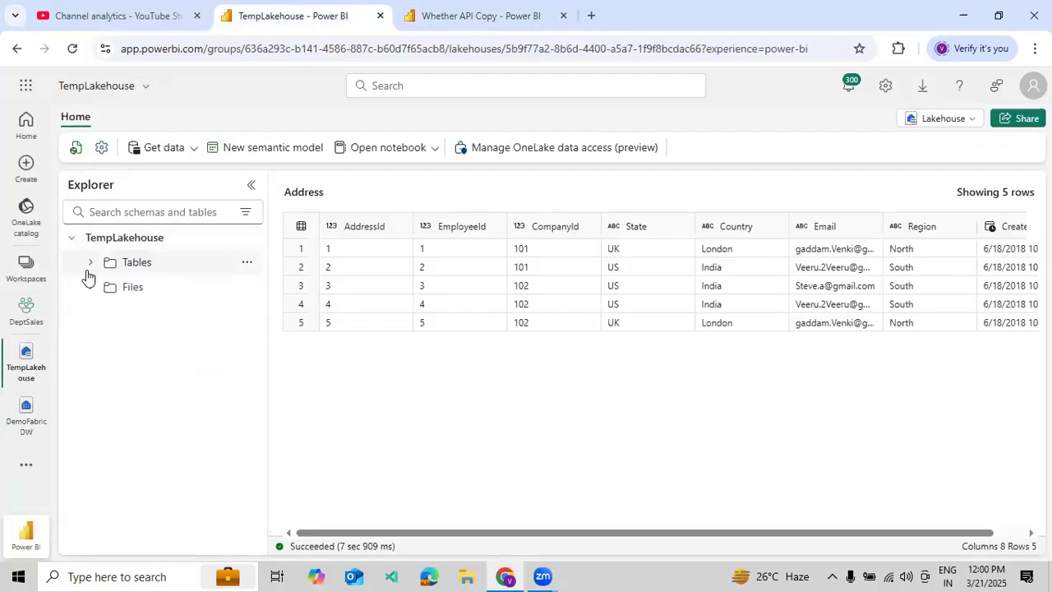
pyautogui.click(89, 286)
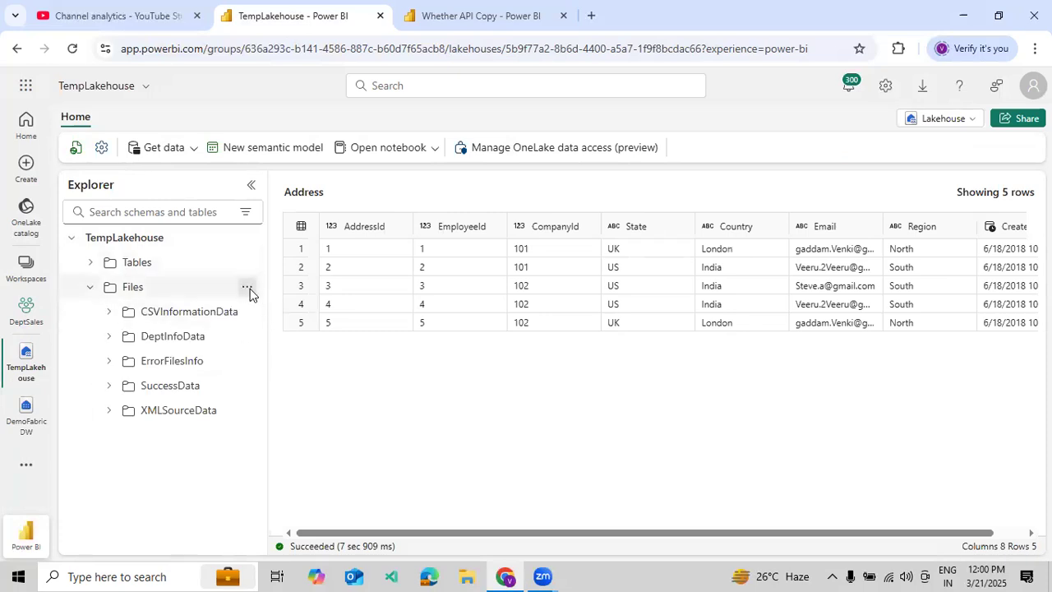
pyautogui.click(246, 288)
pyautogui.click(307, 456)
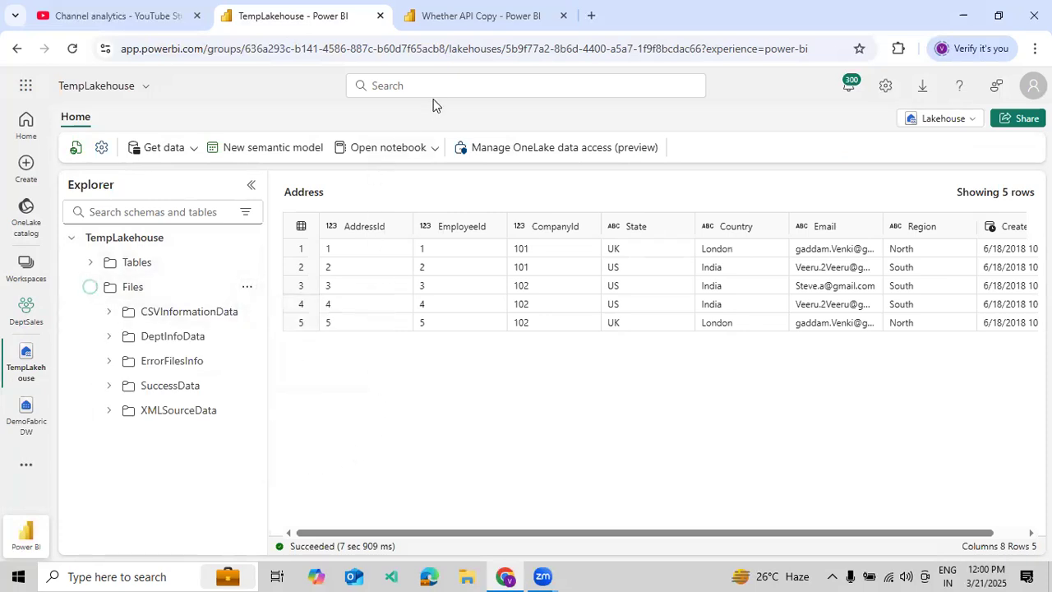
# - Switch to the Whether API Copy pipeline, slightly enlarge the output area and check the run's activity statuses
pyautogui.click(445, 29)
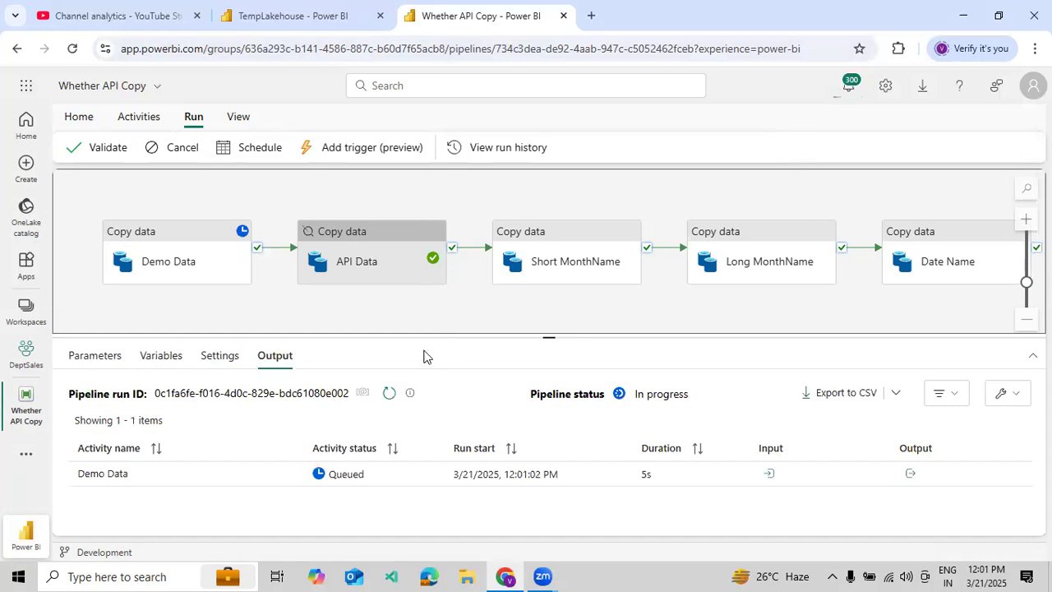
pyautogui.moveTo(435, 339); pyautogui.dragTo(440, 328)
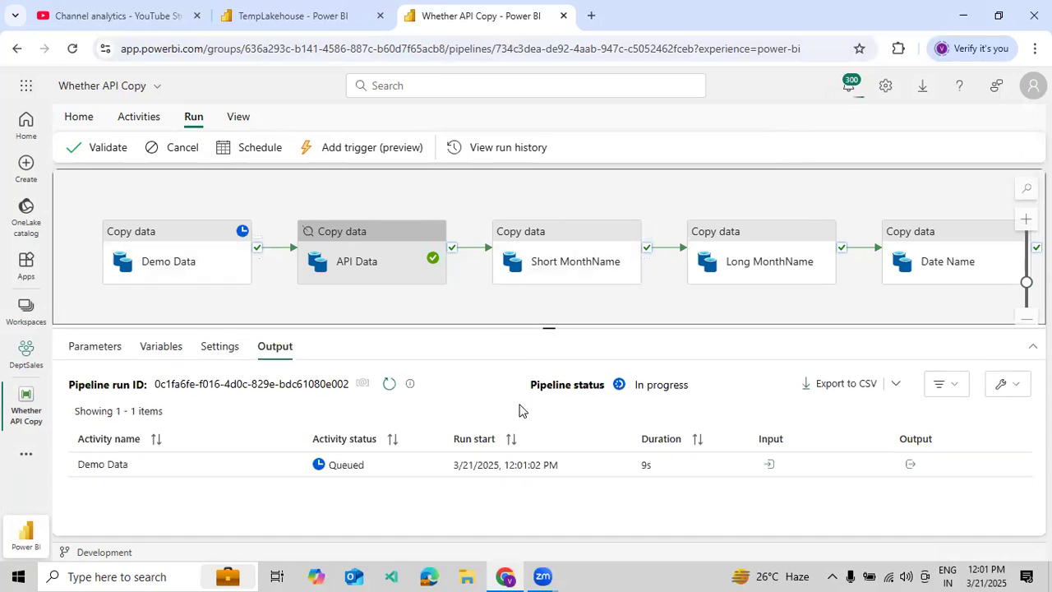
pyautogui.moveTo(790, 317)
pyautogui.mouseDown()
pyautogui.moveTo(714, 305)
pyautogui.moveTo(794, 312)
pyautogui.mouseUp()
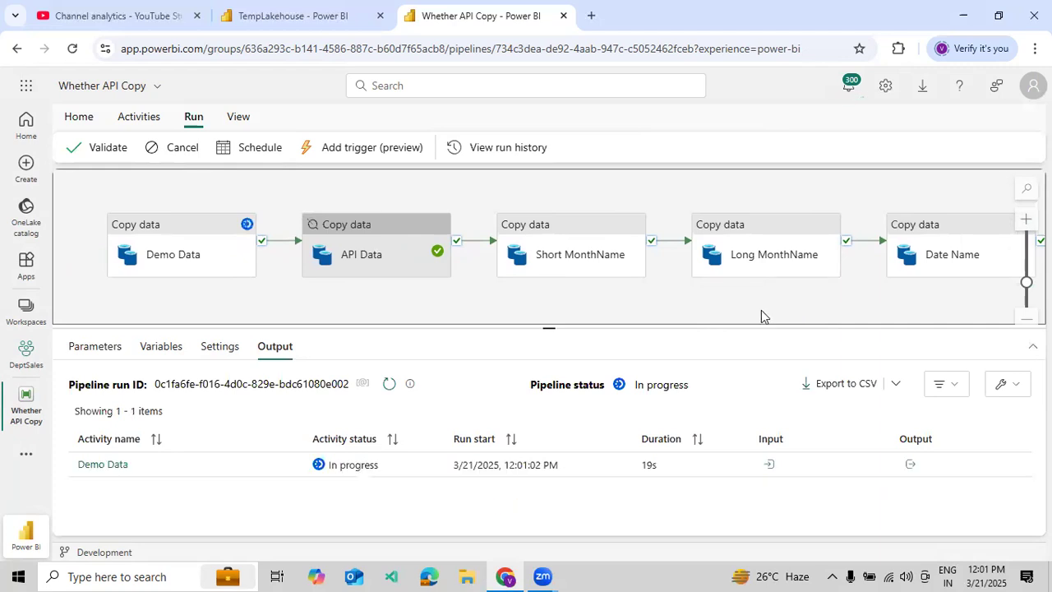
# - In TempLakehouse, refresh the Files folder and open the 2025/03/21 folder to view its contents
pyautogui.click(289, 15)
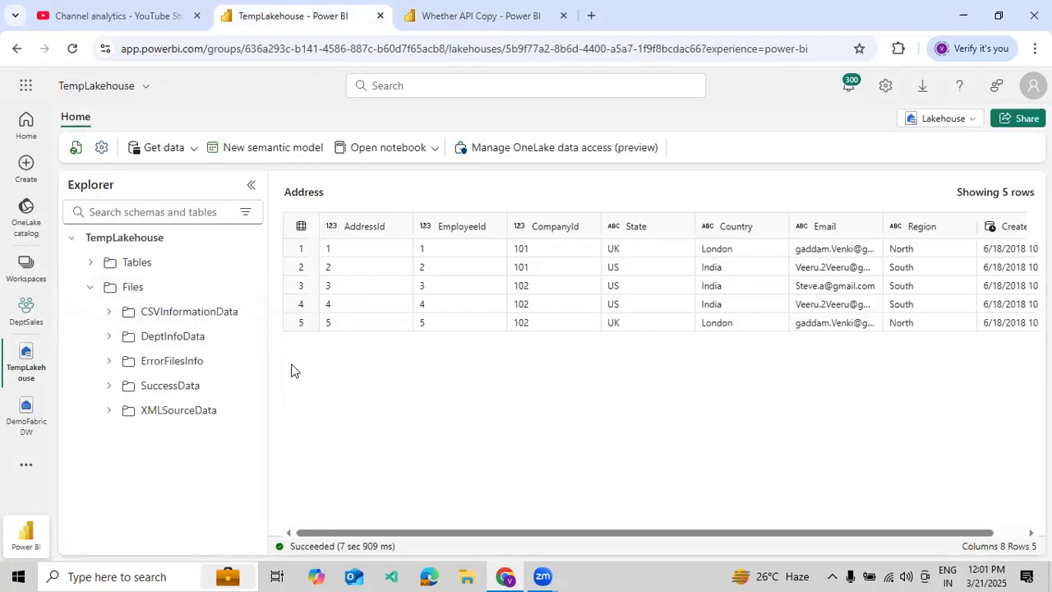
pyautogui.click(247, 287)
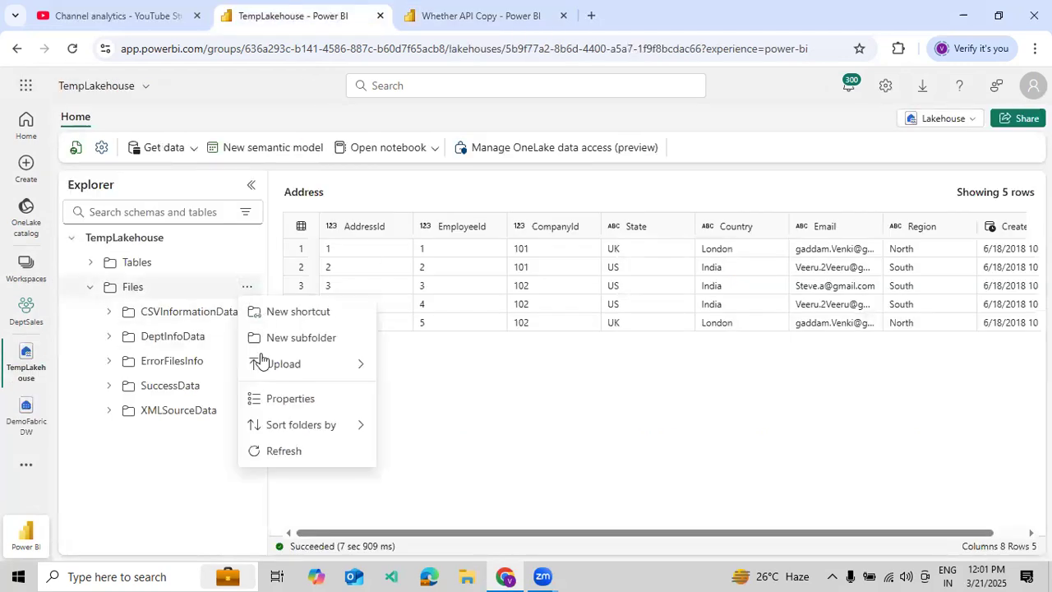
pyautogui.click(284, 452)
pyautogui.click(108, 311)
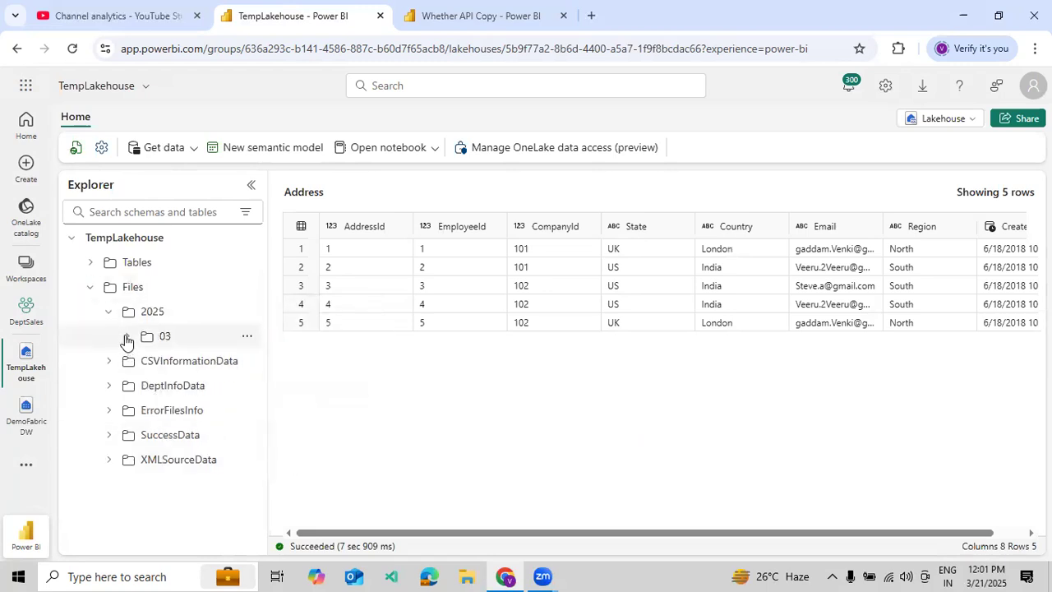
pyautogui.click(127, 336)
pyautogui.click(145, 362)
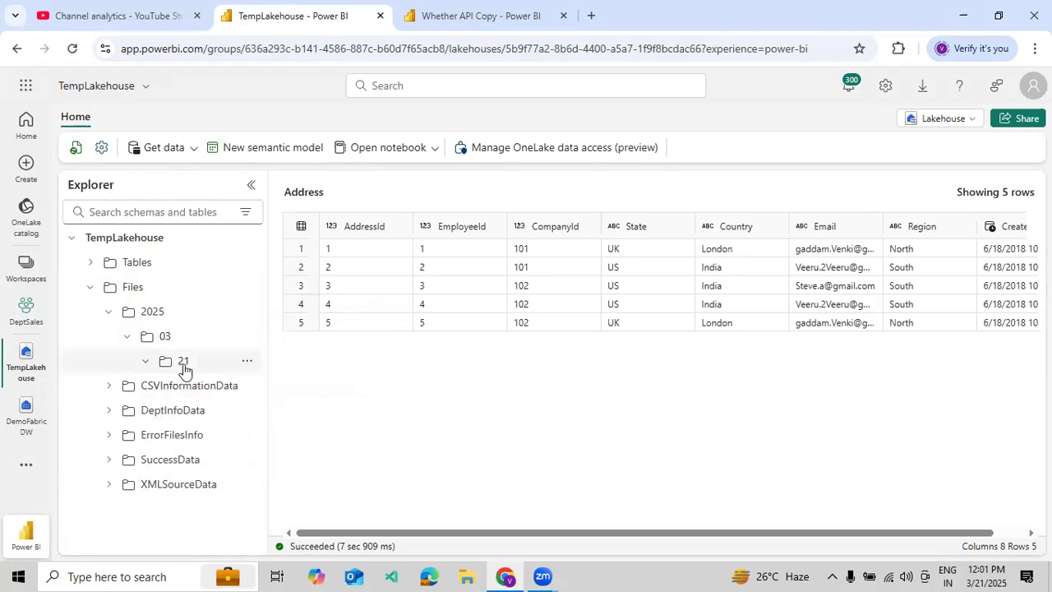
pyautogui.click(192, 367)
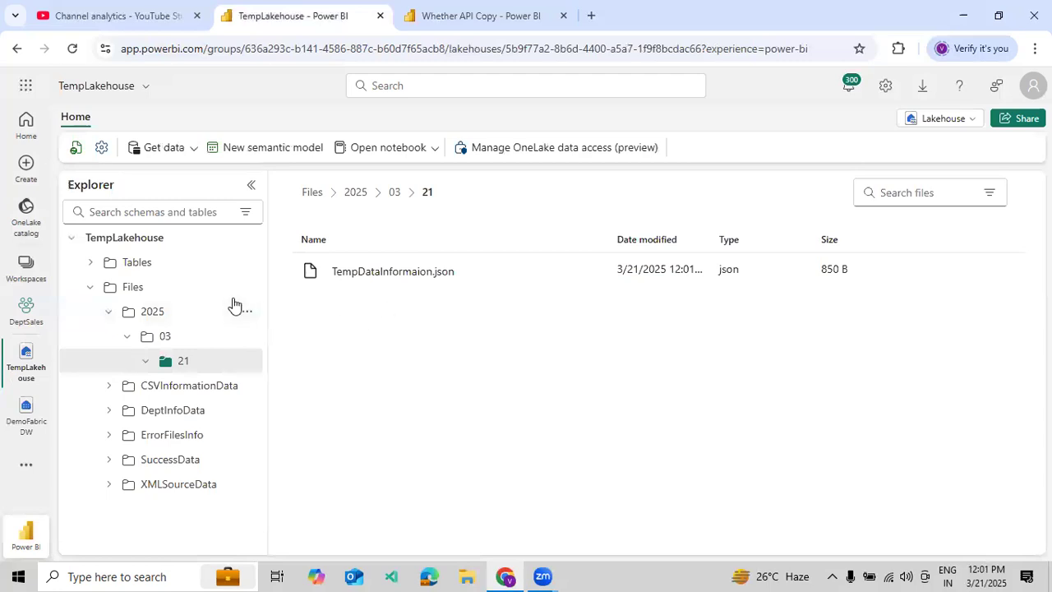
# - Refresh the 2025 folder and check the run progress in the Whether API Copy pipeline
pyautogui.click(247, 312)
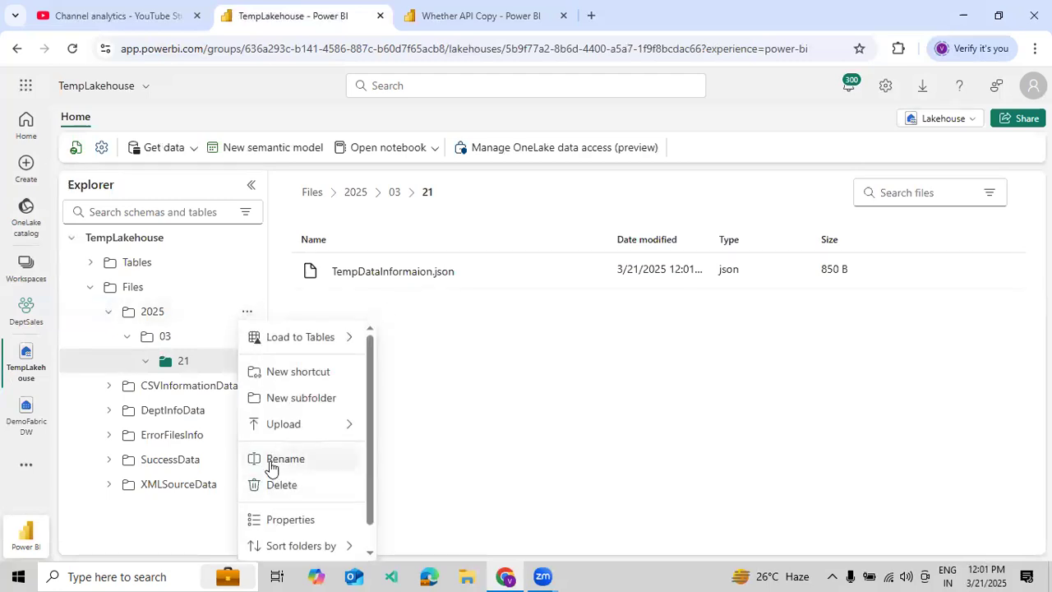
pyautogui.scroll(-1, 277, 460)
pyautogui.click(302, 545)
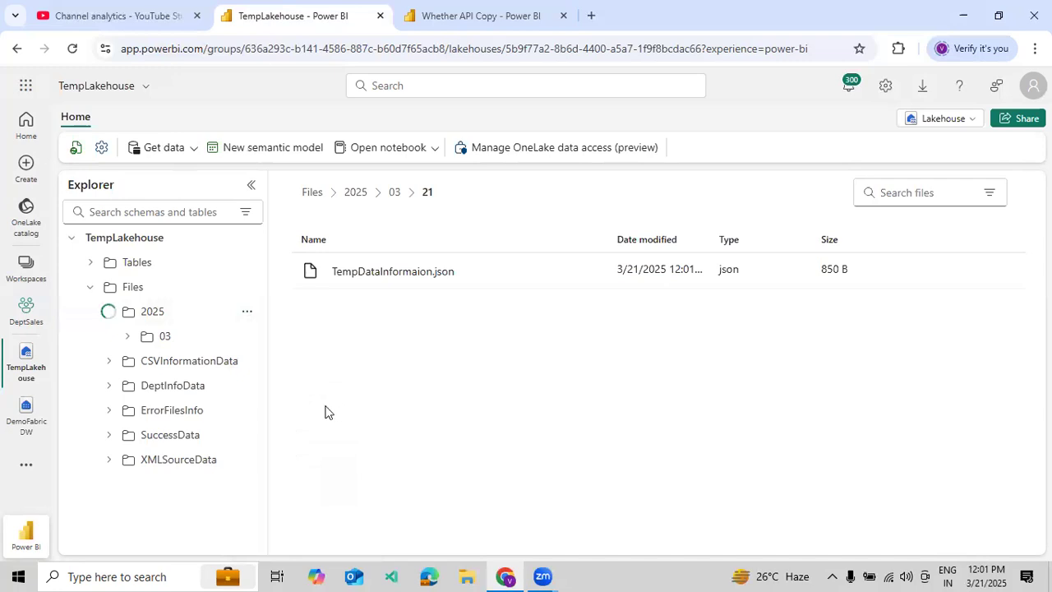
pyautogui.click(474, 18)
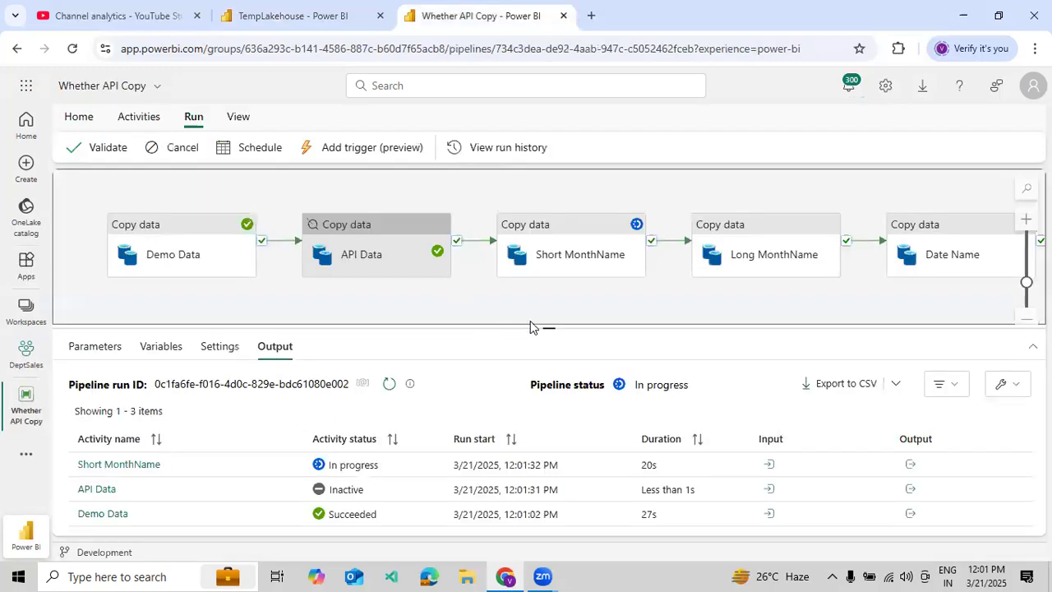
# - Return to TempLakehouse, refresh the Files folder and expand 2025 to check its month subfolders
pyautogui.click(291, 18)
pyautogui.click(248, 288)
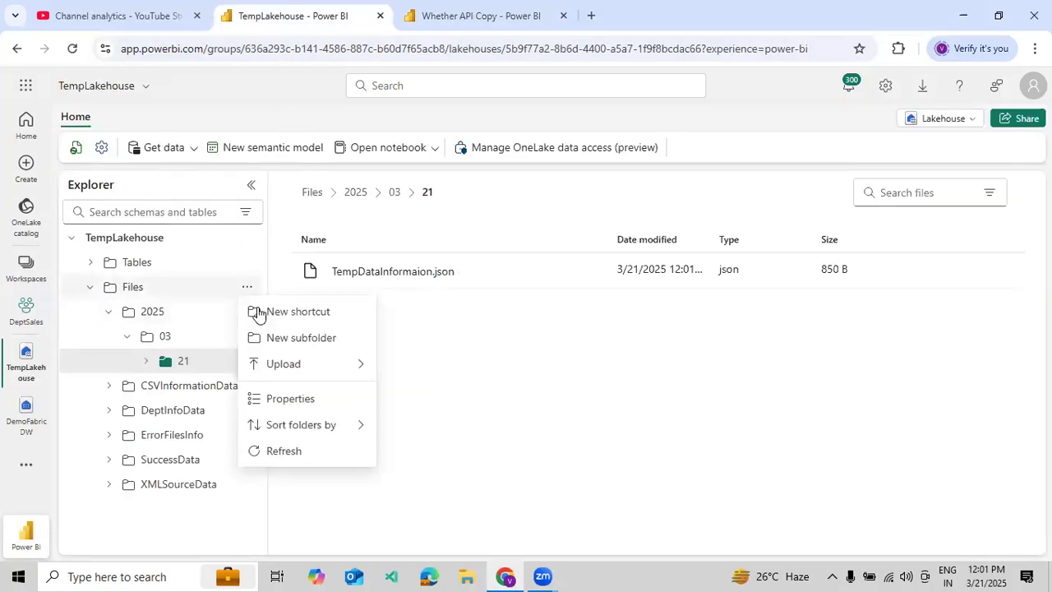
pyautogui.click(272, 450)
pyautogui.click(110, 313)
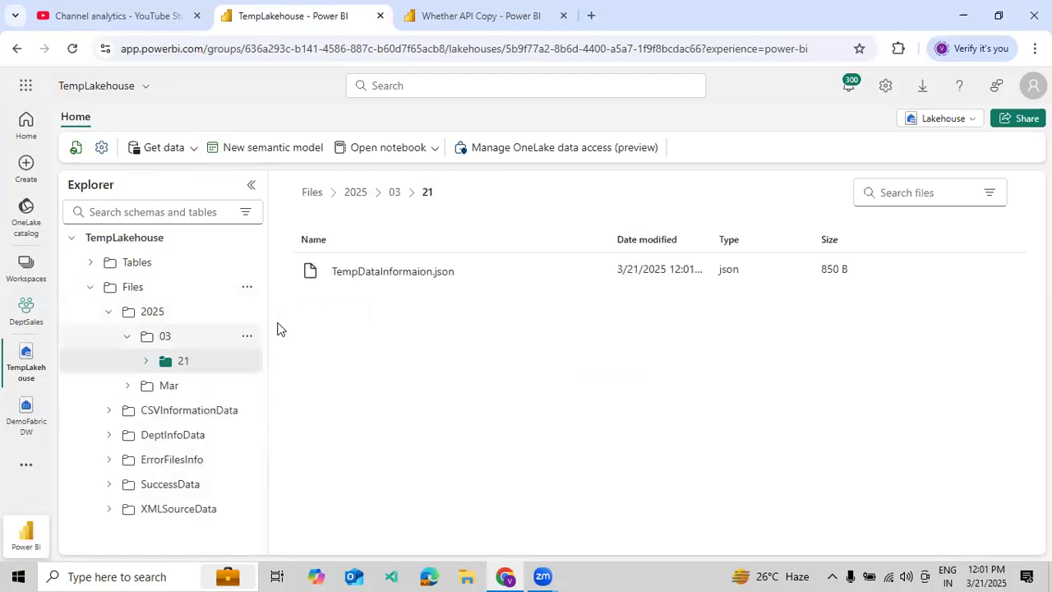
# - Refresh the 2025 folder and collapse its 03 and Mar subfolders
pyautogui.click(247, 313)
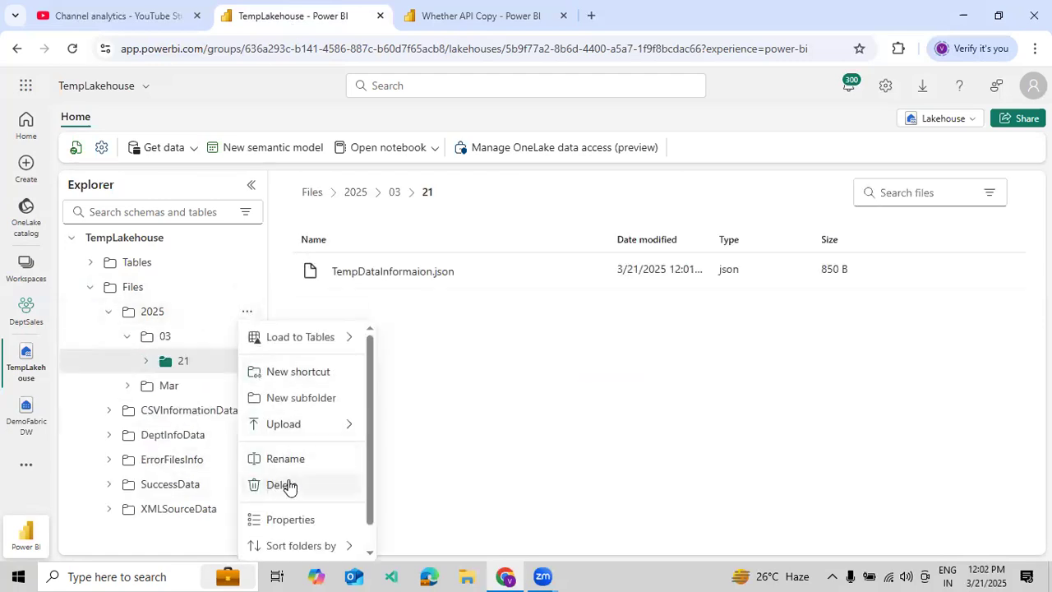
pyautogui.click(282, 545)
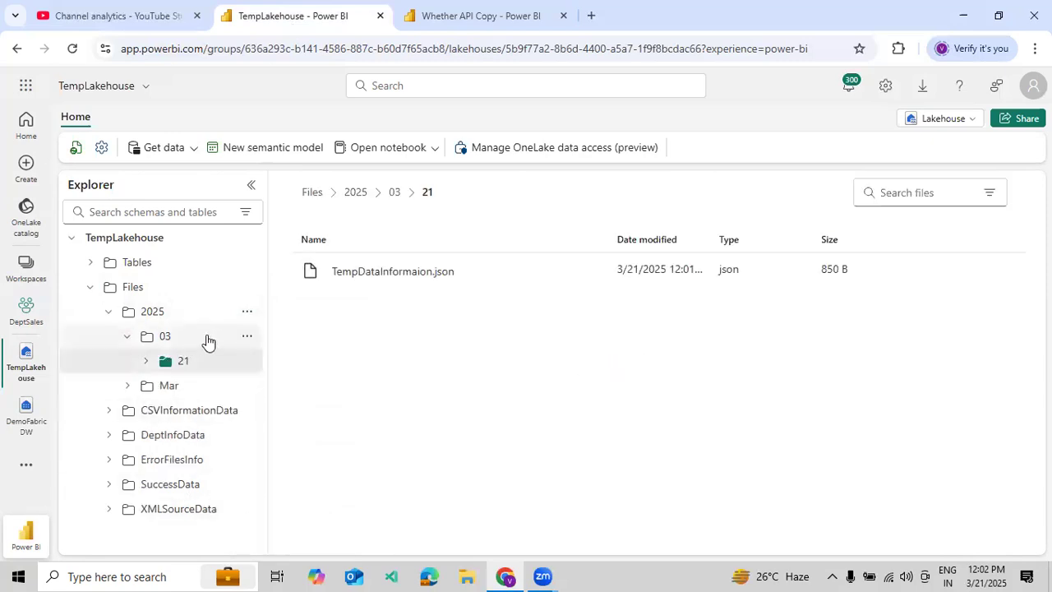
pyautogui.click(247, 314)
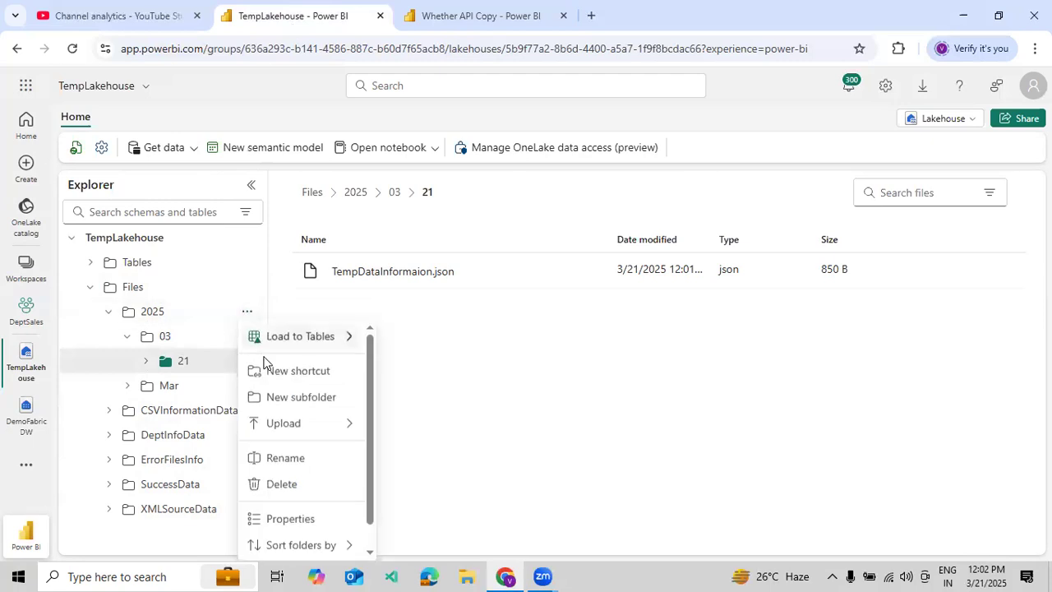
pyautogui.scroll(-2, 282, 510)
pyautogui.click(282, 545)
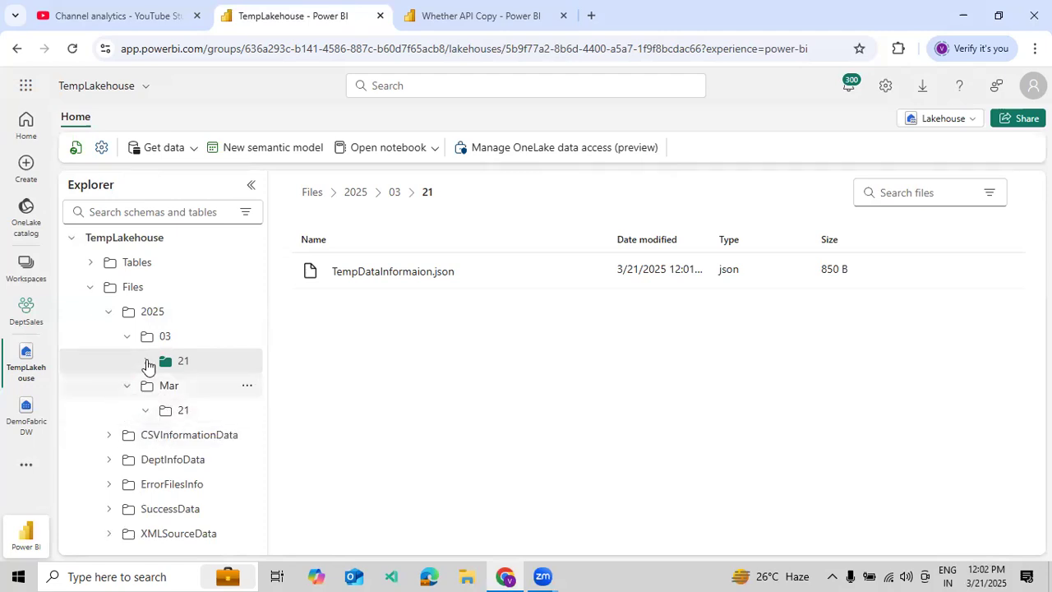
pyautogui.click(125, 336)
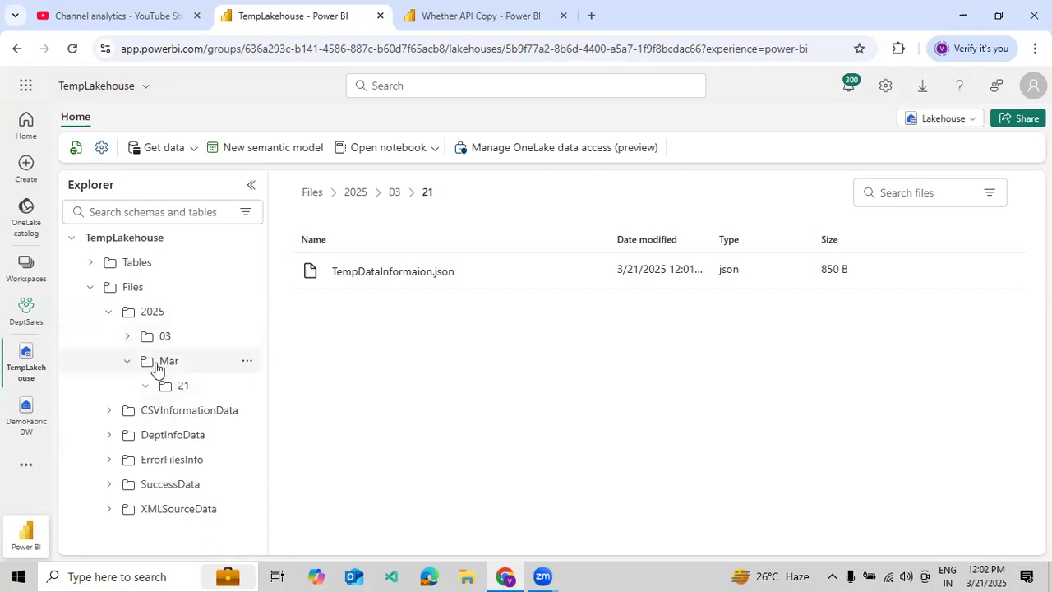
pyautogui.click(127, 362)
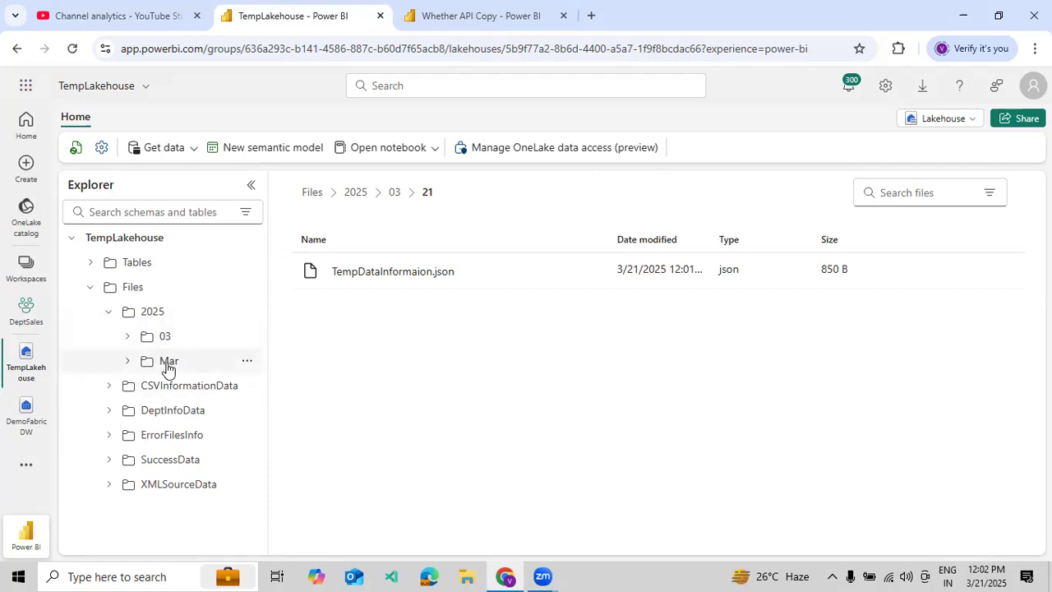
# - Refresh the Files folder and open the 2025/March/21 folder to view its contents
pyautogui.click(248, 287)
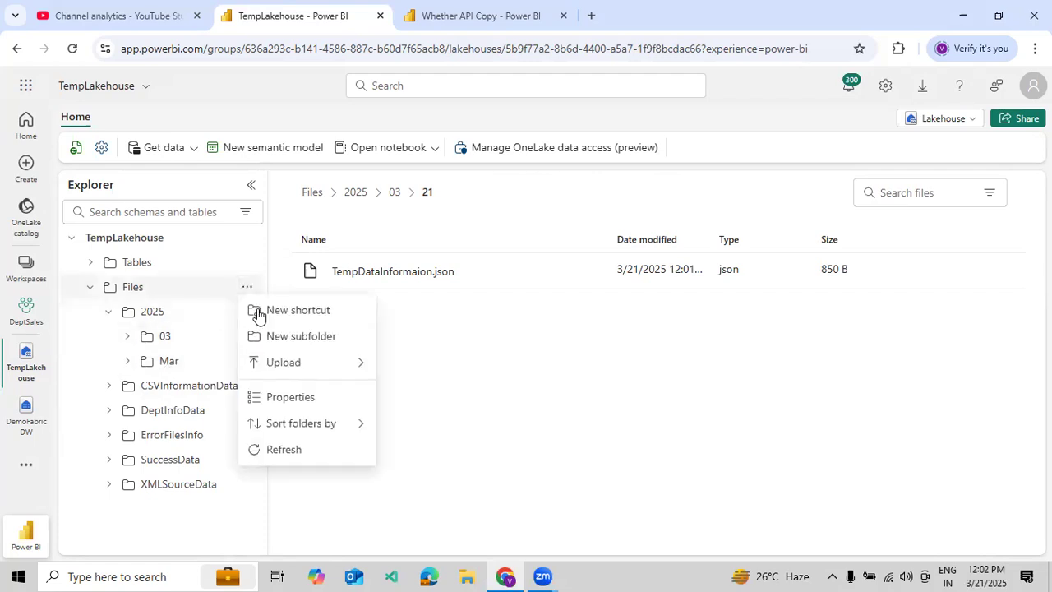
pyautogui.click(283, 451)
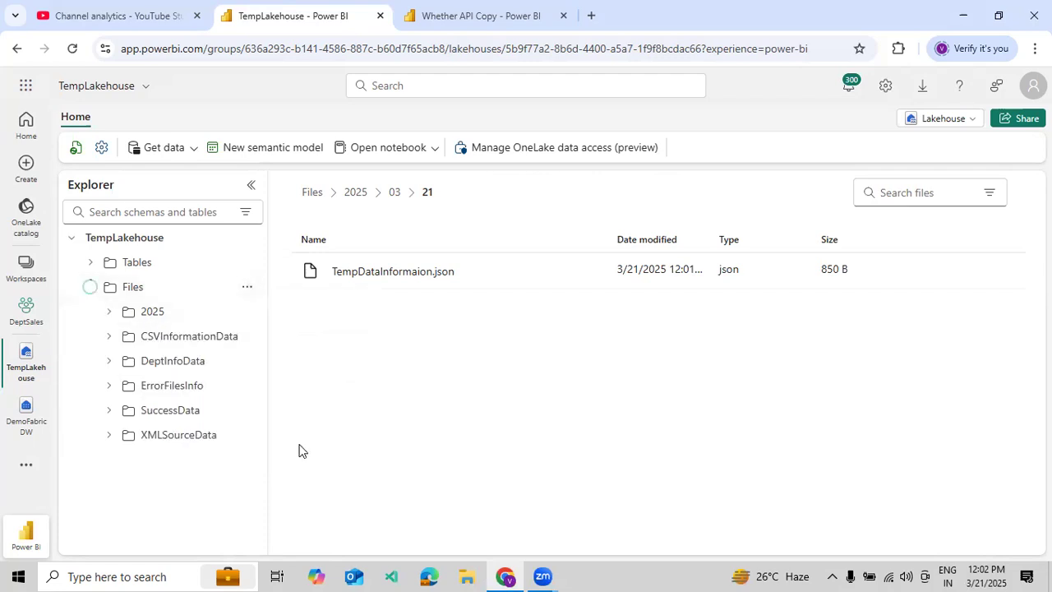
pyautogui.click(107, 315)
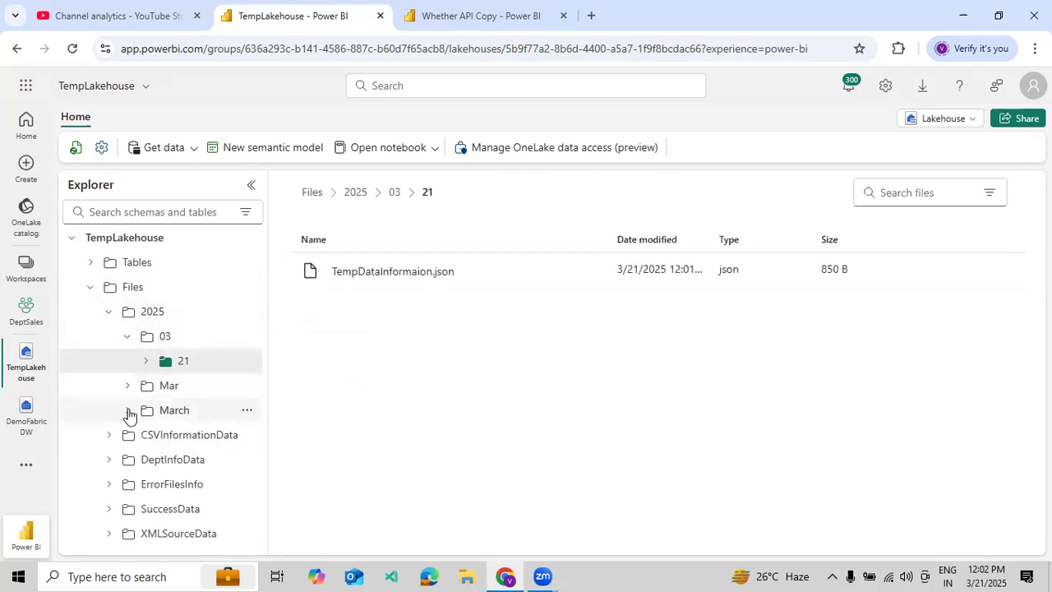
pyautogui.click(128, 411)
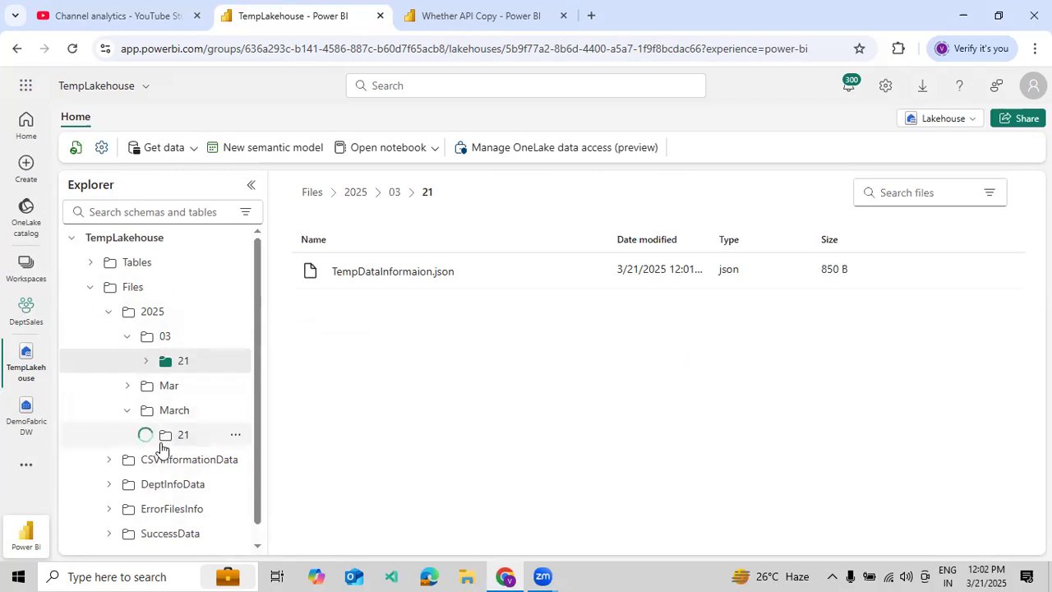
pyautogui.click(190, 441)
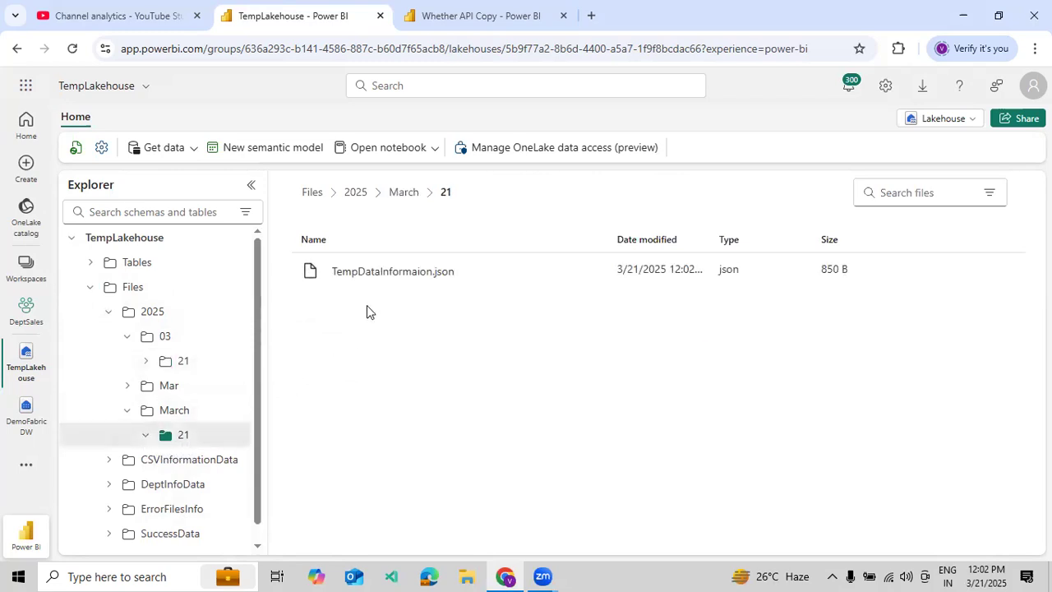
# - Collapse the March and 03 subfolders of 2025 and refresh the Files folder again
pyautogui.click(128, 410)
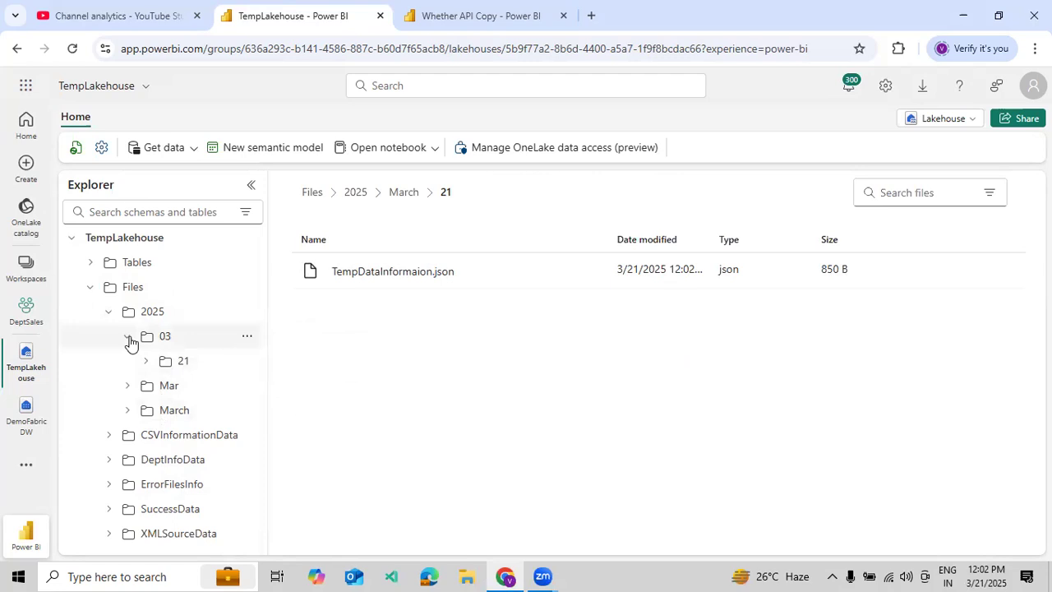
pyautogui.click(127, 336)
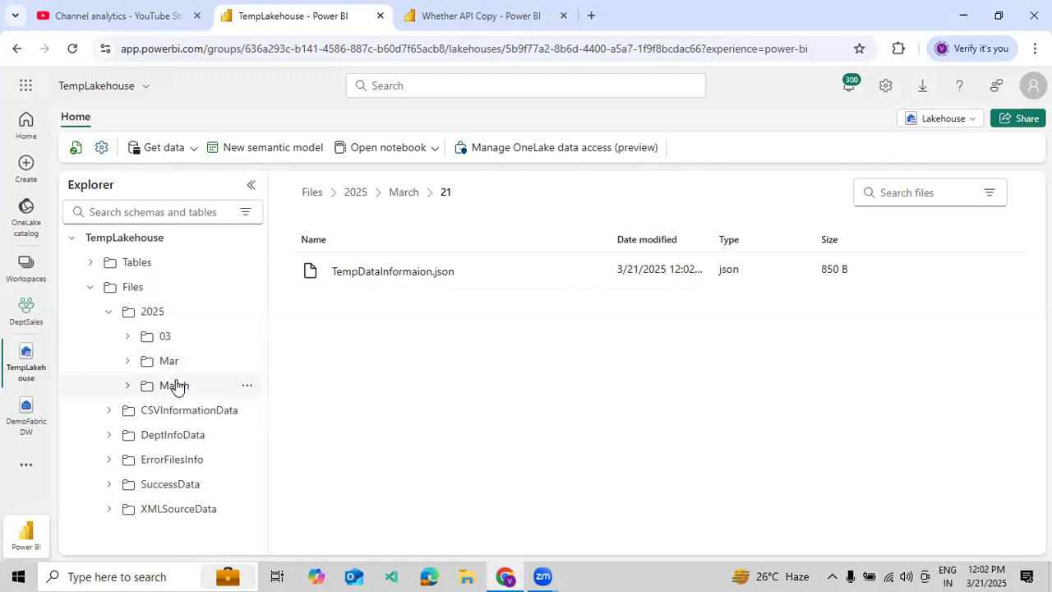
pyautogui.click(246, 287)
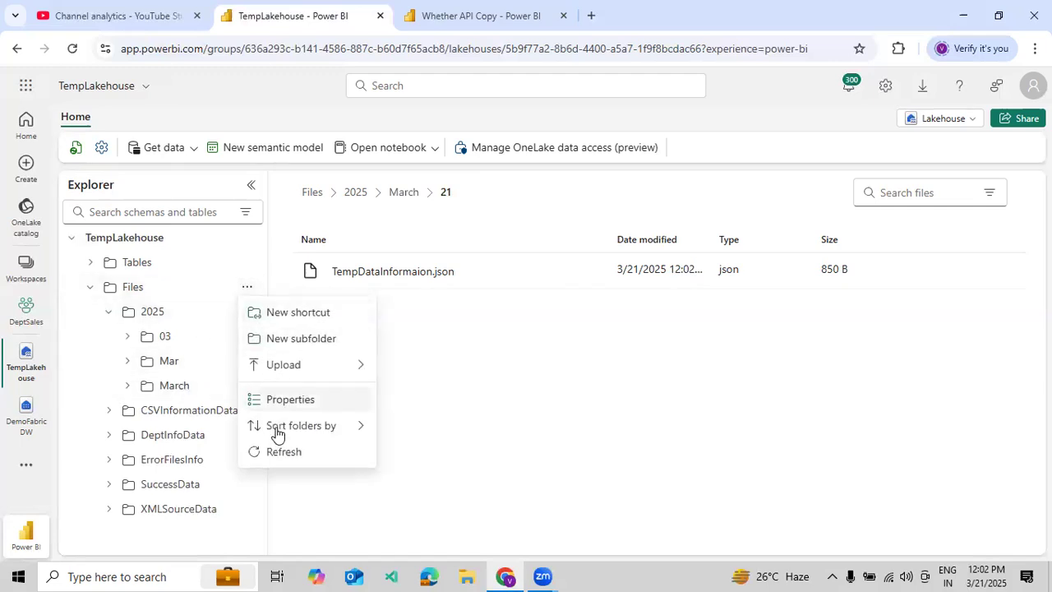
pyautogui.click(283, 452)
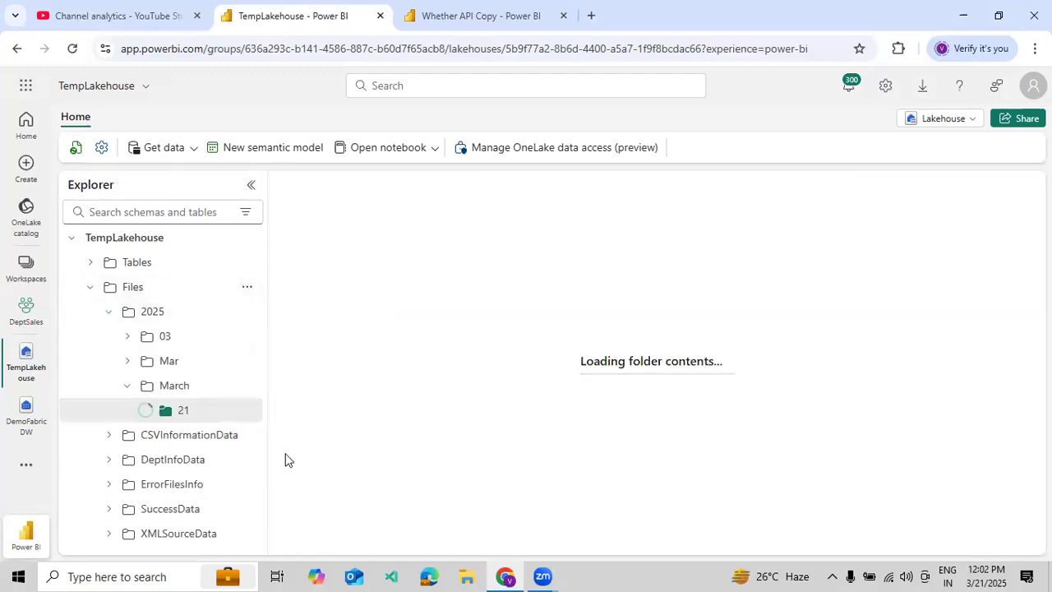
pyautogui.click(128, 385)
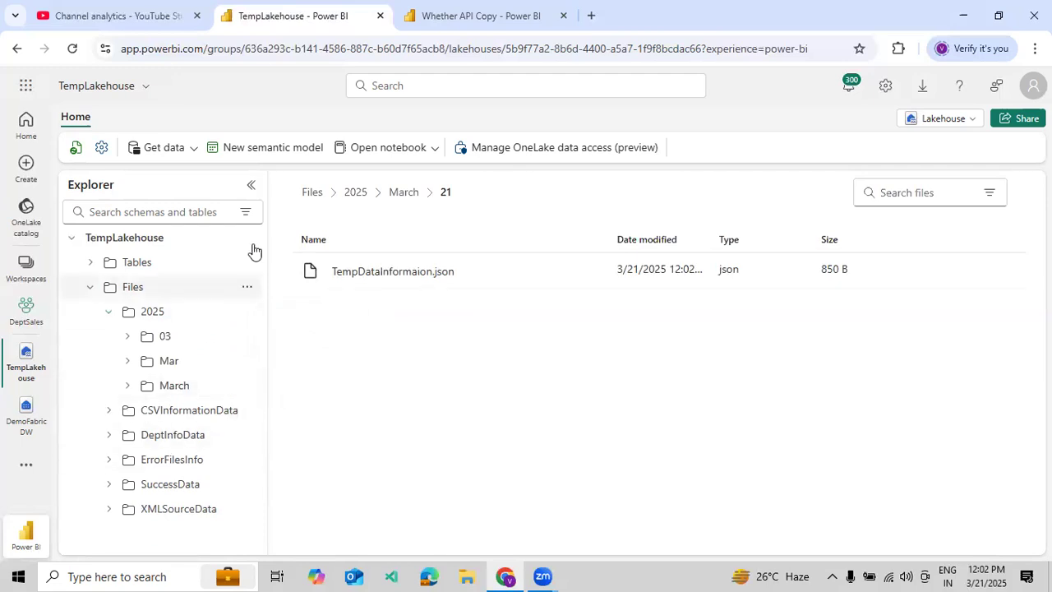
# - Check the activity statuses of the Whether API Copy run, including the Long MonthName and Date Name copy activities
pyautogui.click(444, 16)
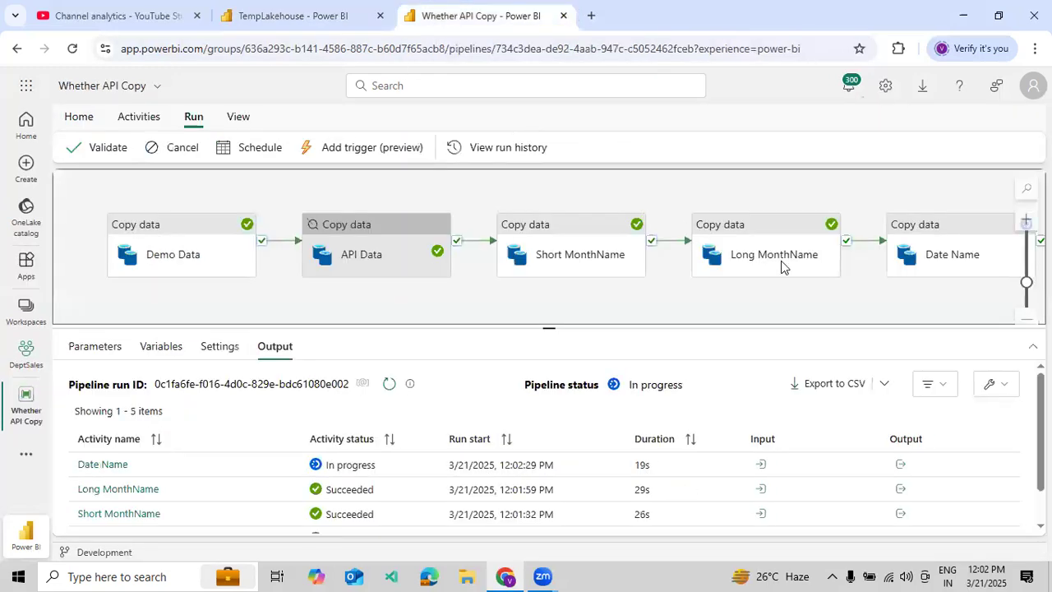
pyautogui.click(801, 281)
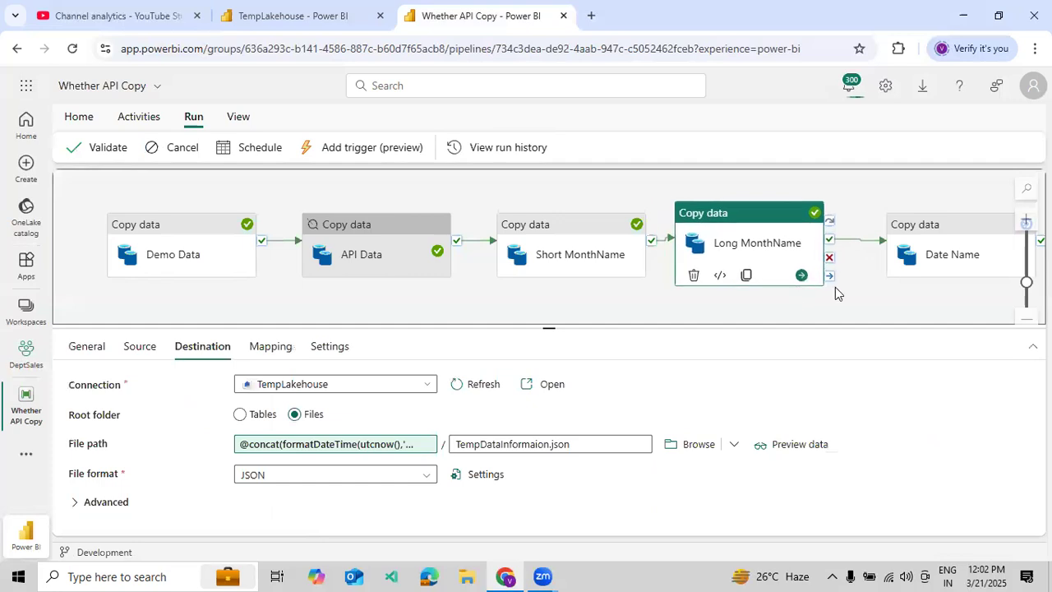
pyautogui.click(883, 301)
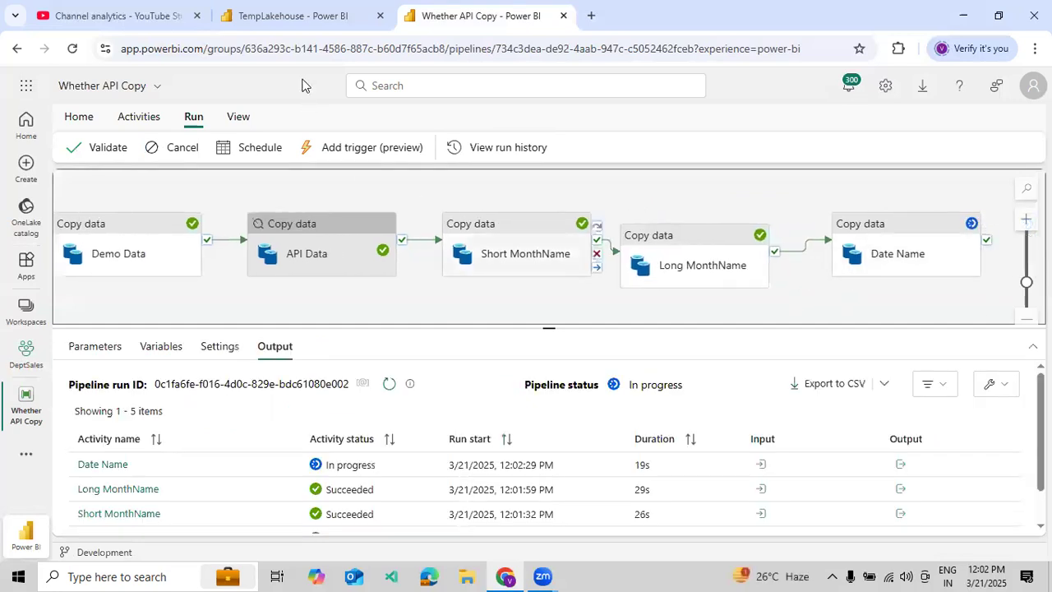
# - Return to TempLakehouse and refresh the 2025 folder
pyautogui.click(286, 23)
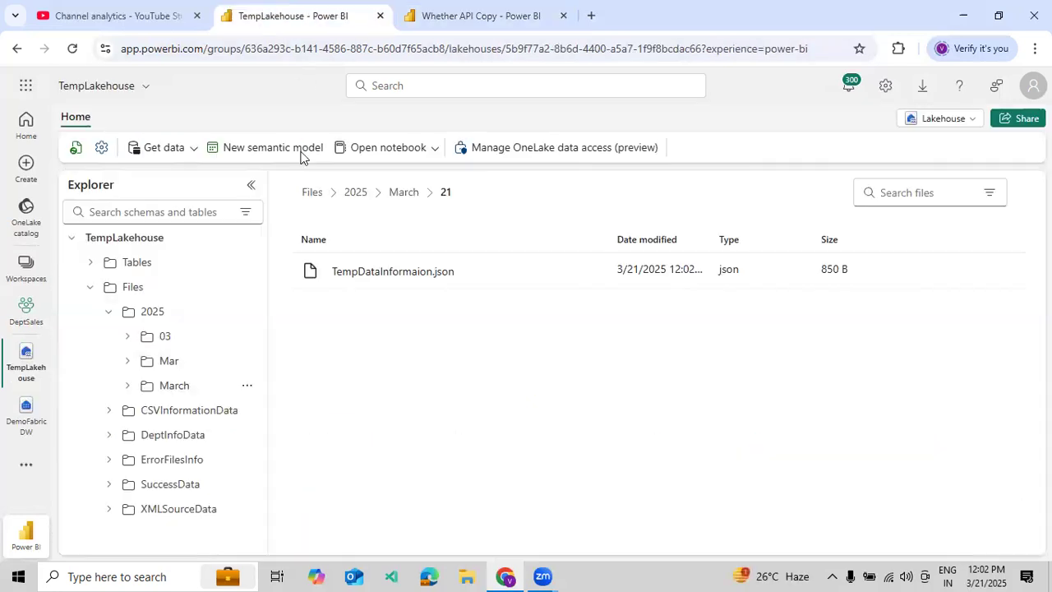
pyautogui.click(248, 315)
pyautogui.scroll(-2, 266, 505)
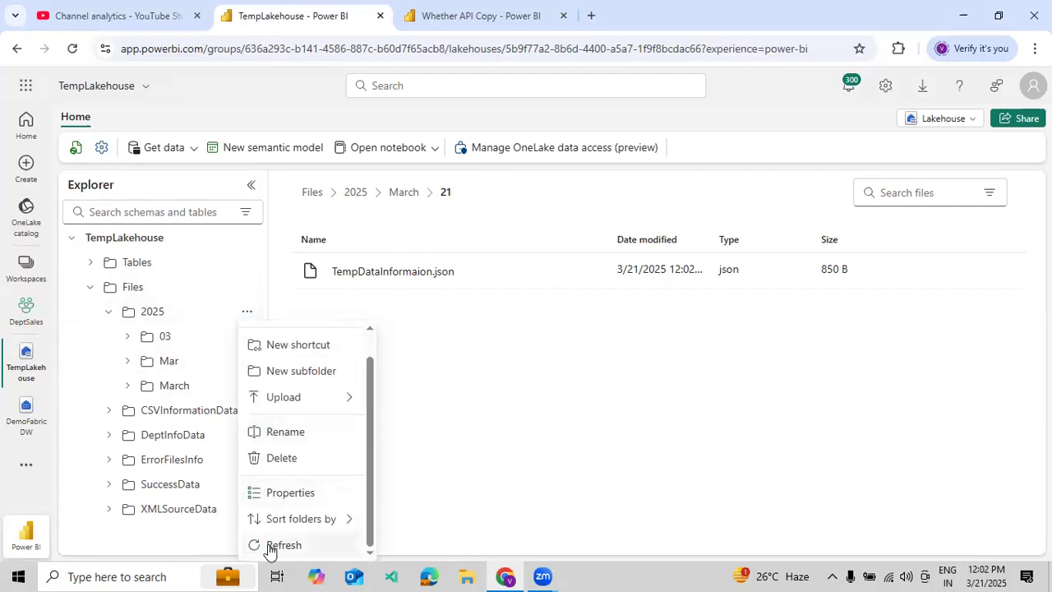
pyautogui.click(276, 545)
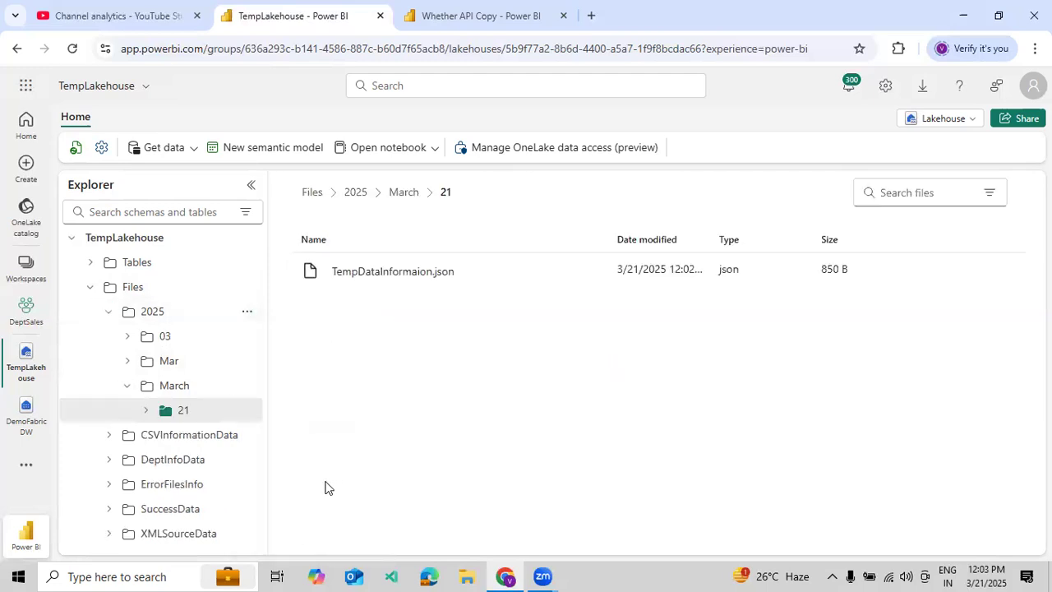
# - Collapse the March subfolder, refresh the Files folder and open the 2025-Mar-21 folder to view its contents
pyautogui.click(128, 387)
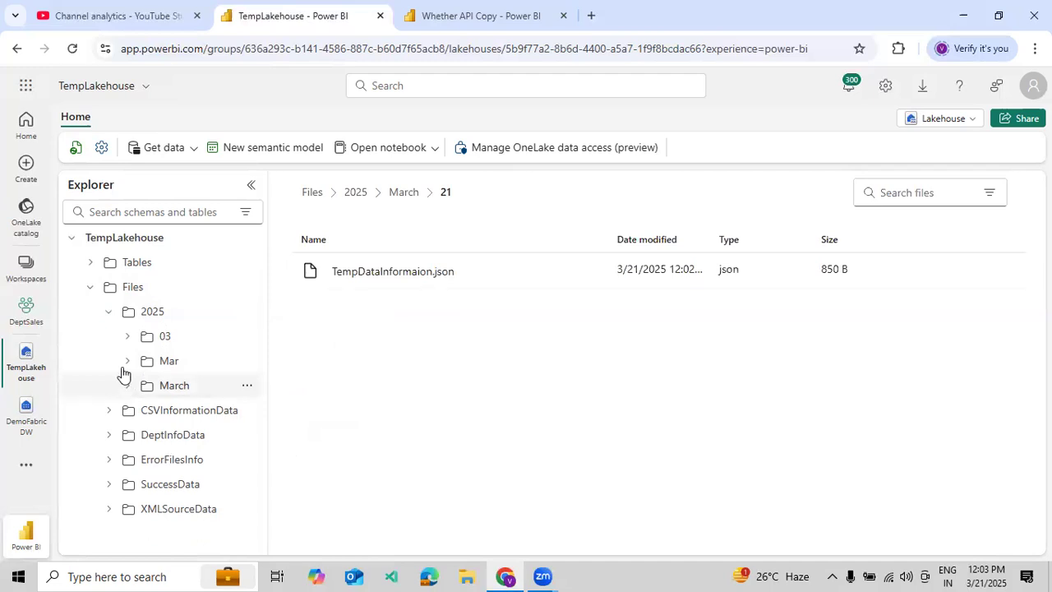
pyautogui.click(247, 287)
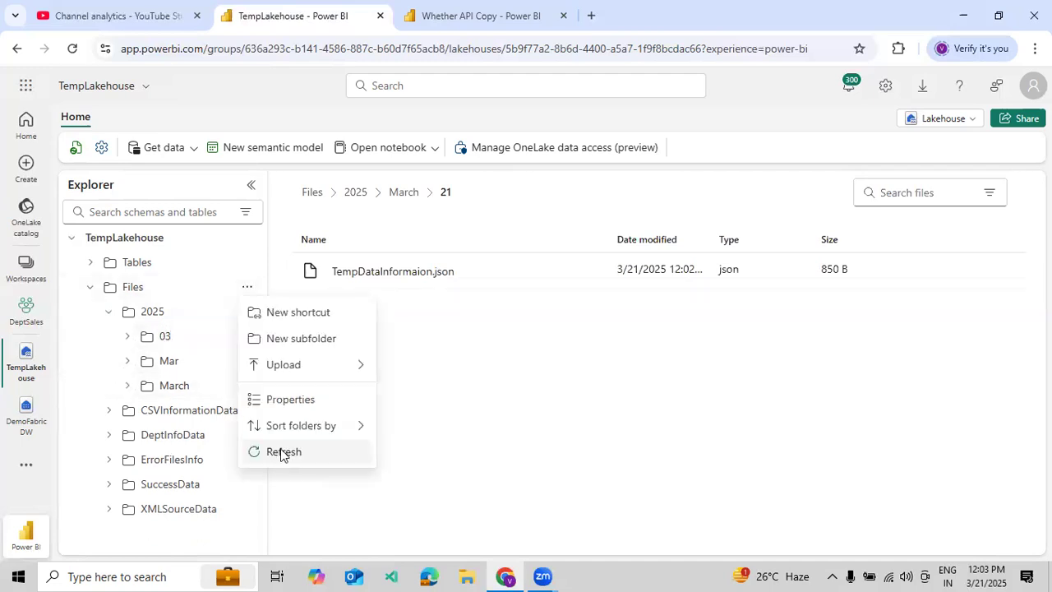
pyautogui.click(281, 452)
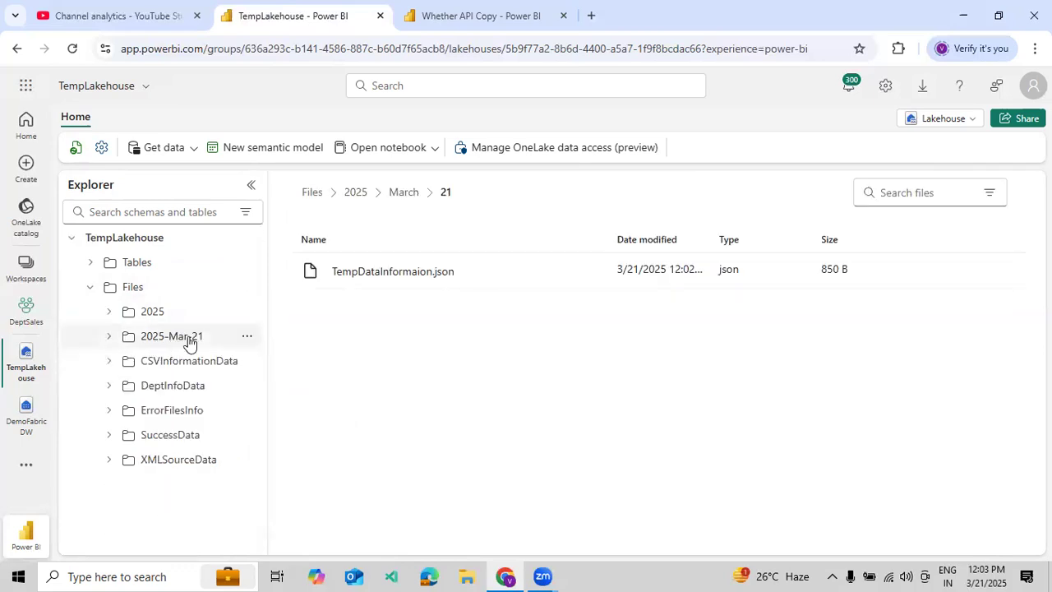
pyautogui.click(188, 339)
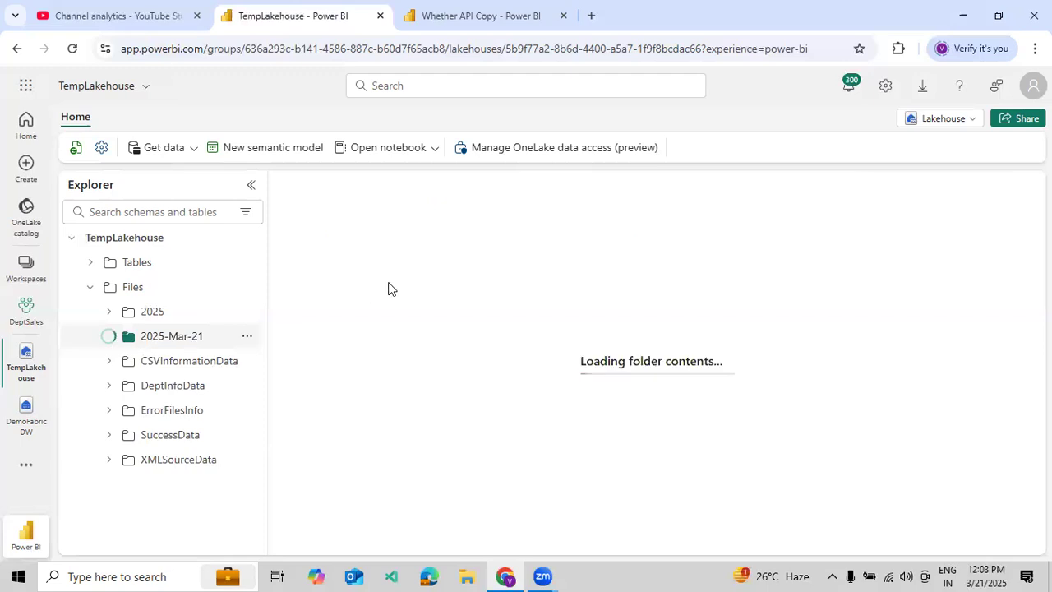
# - Expand the 2025 folder to review its month subfolders, collapsing March
pyautogui.click(109, 312)
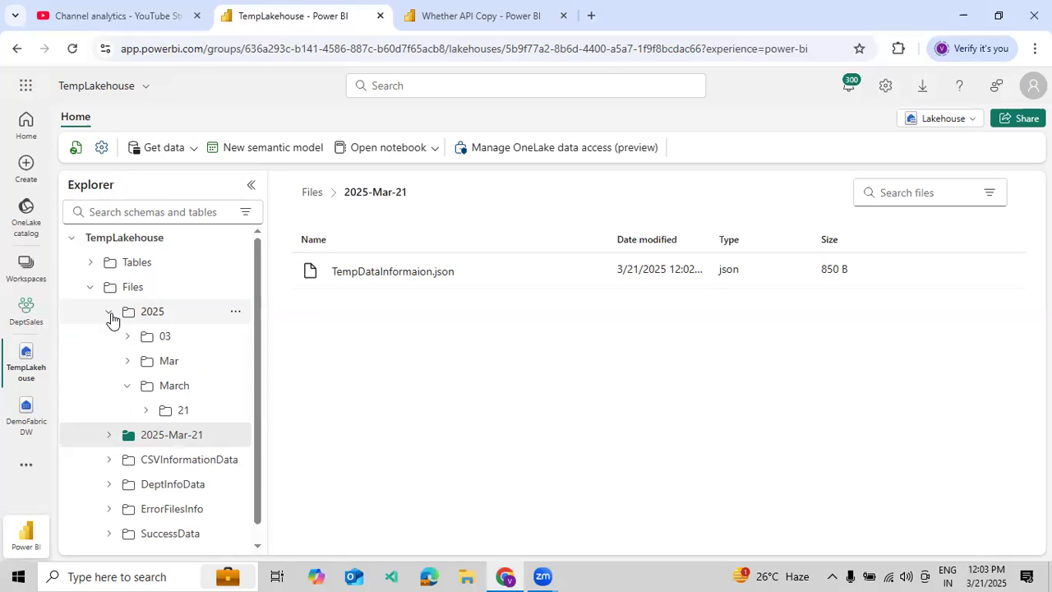
pyautogui.click(127, 386)
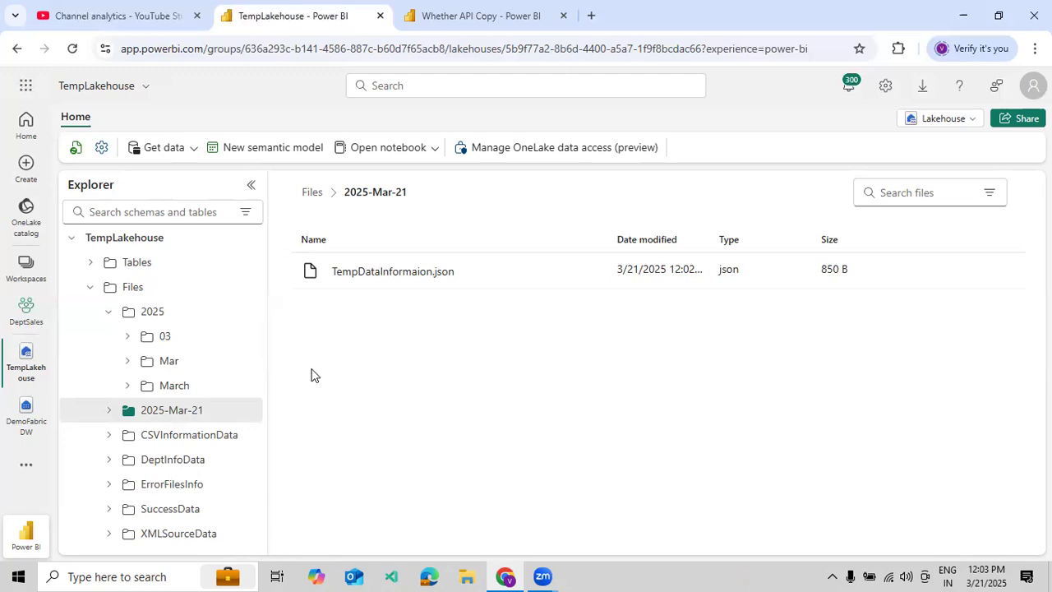
# - Return to the Whether API Copy pipeline and review the run status of all its copy activities
pyautogui.click(473, 17)
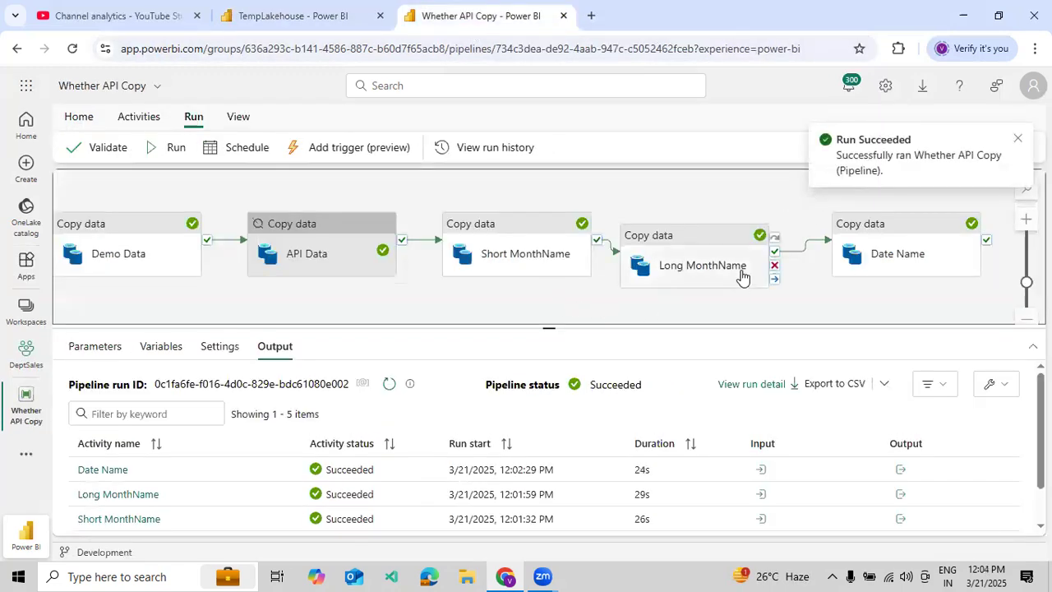
pyautogui.scroll(-1, 658, 493)
pyautogui.scroll(-1, 646, 473)
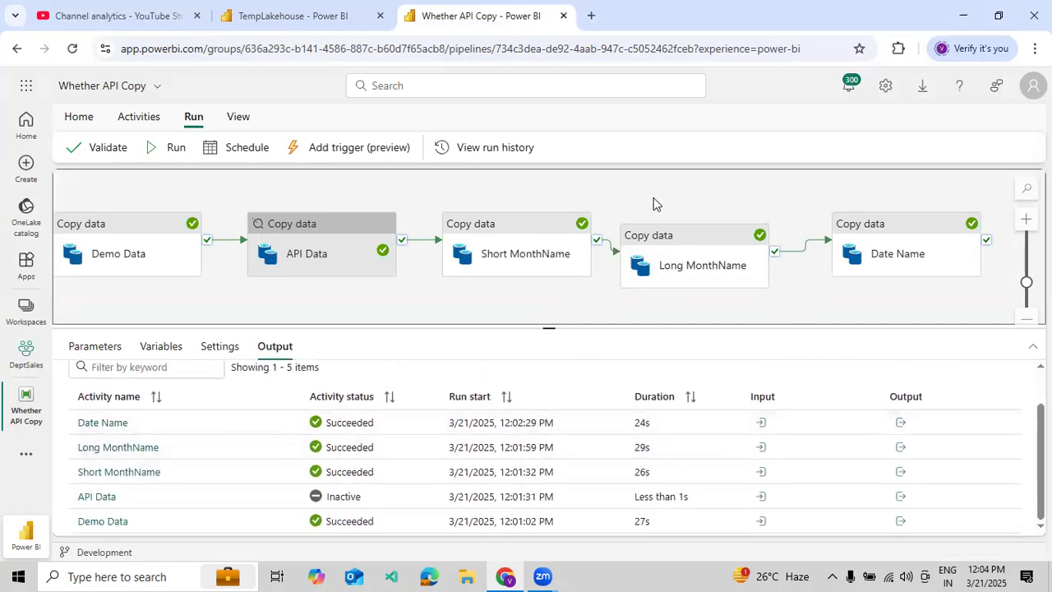